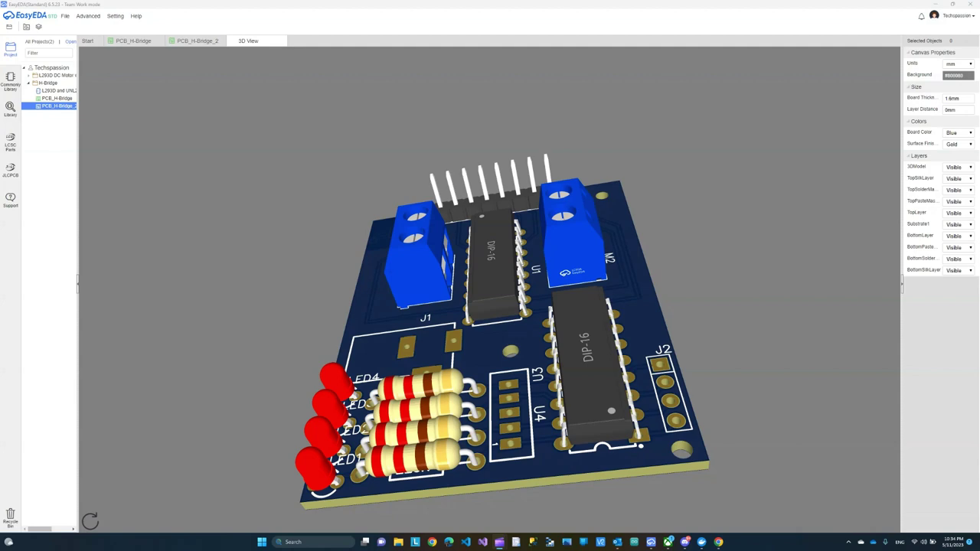
Enter Demo as both the project title and description, then save the project
scroll(505, 322, up, 3)
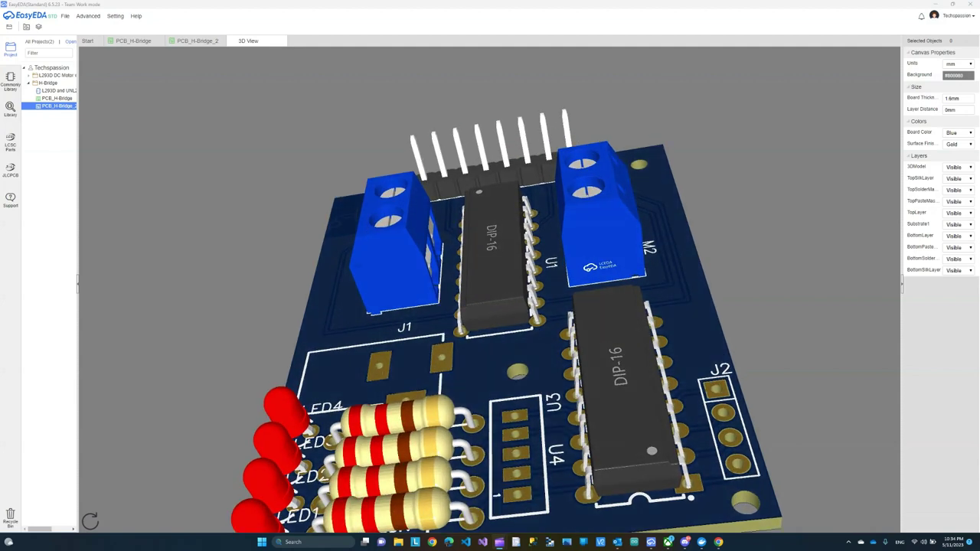
scroll(505, 321, down, 3)
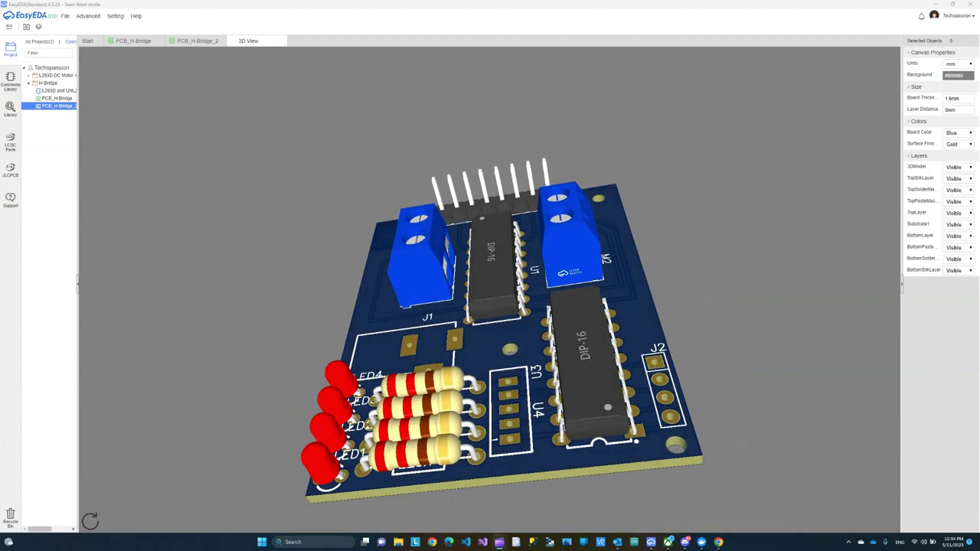
scroll(503, 335, up, 1)
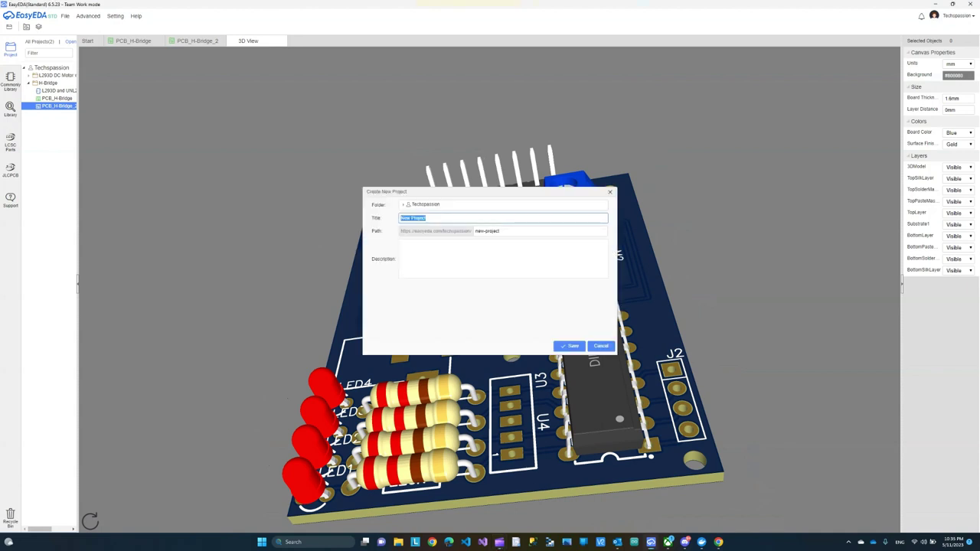
text(Demo)
click(502, 258)
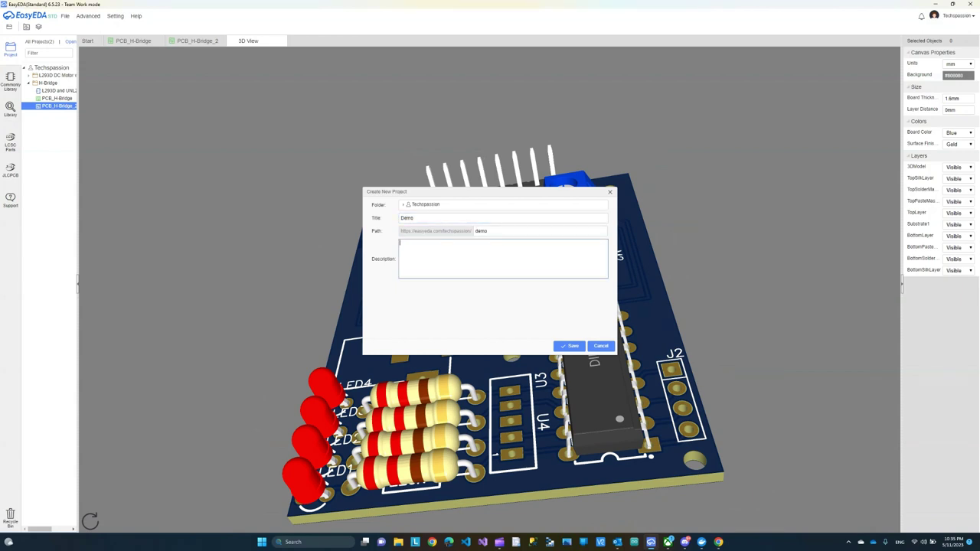
text(Demo)
click(569, 347)
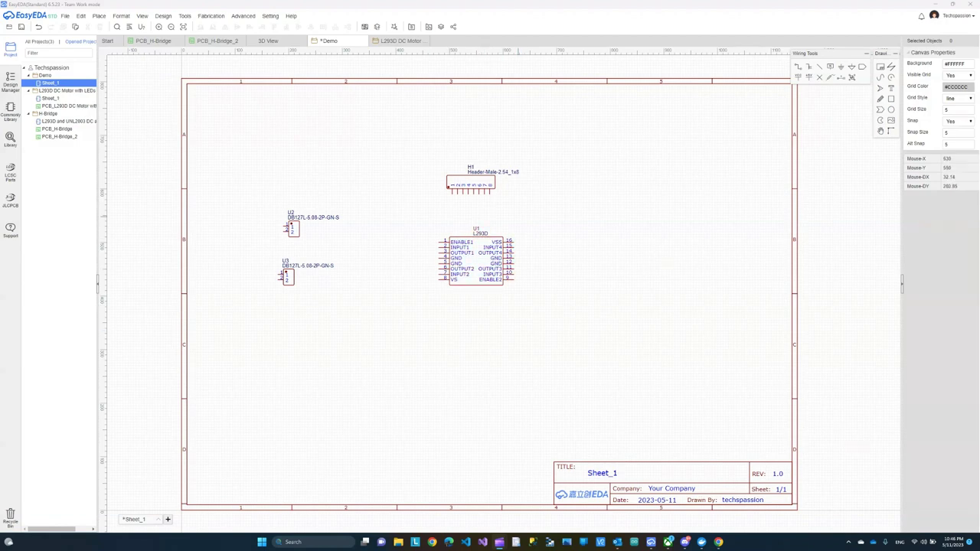
Nudge the 8-pin header H1 slightly right and down above the L293D
drag(471, 185, 479, 189)
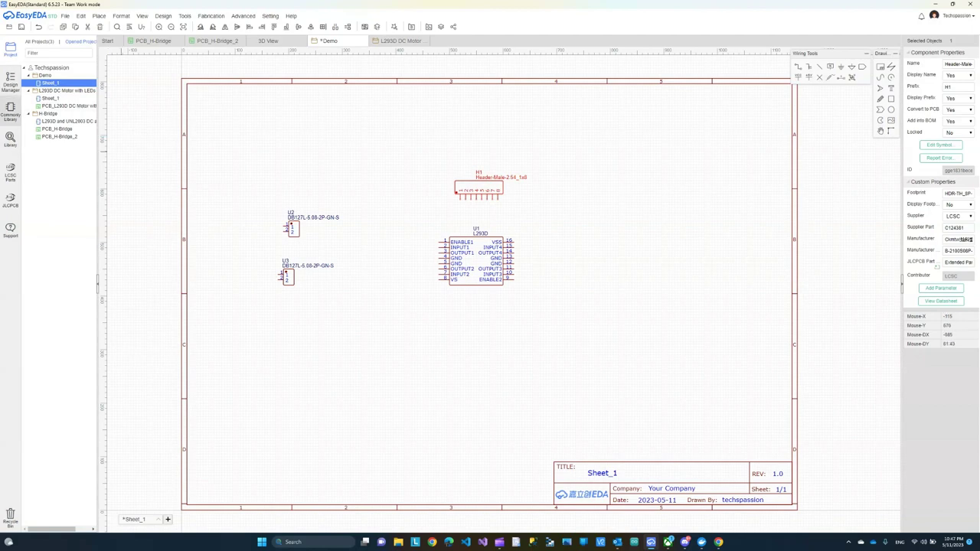
Place a CONN-TH_2P-P5.00 connector P1 below the L293D from the community library
click(10, 111)
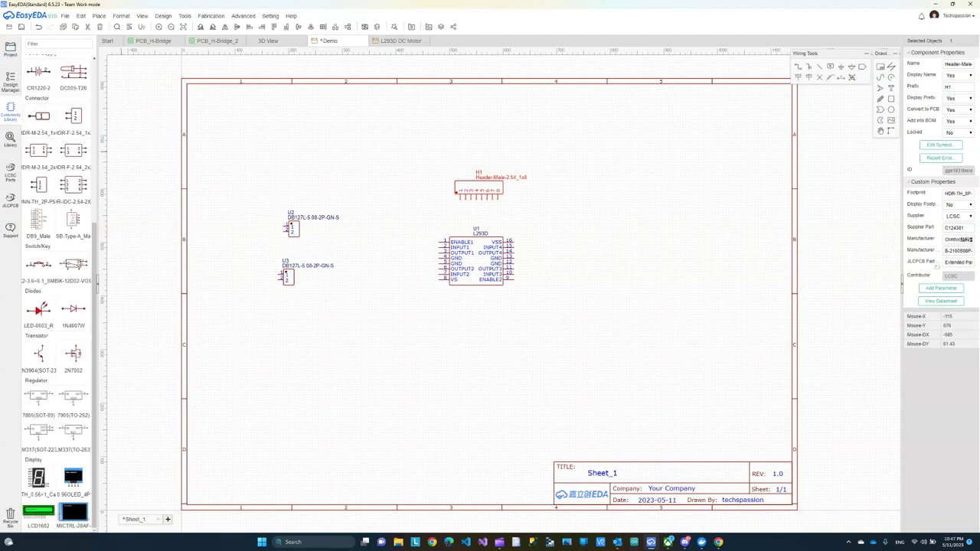
scroll(52, 281, up, 4)
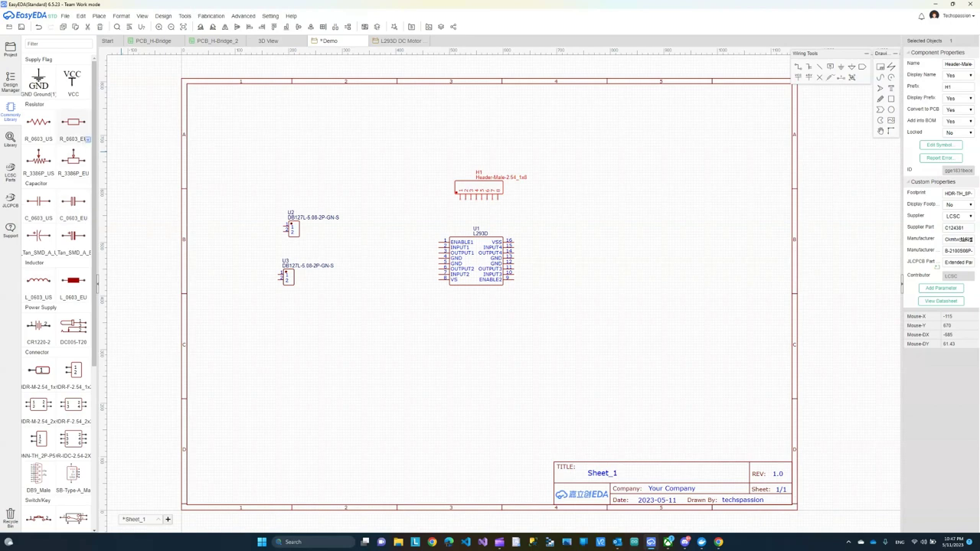
scroll(52, 227, down, 5)
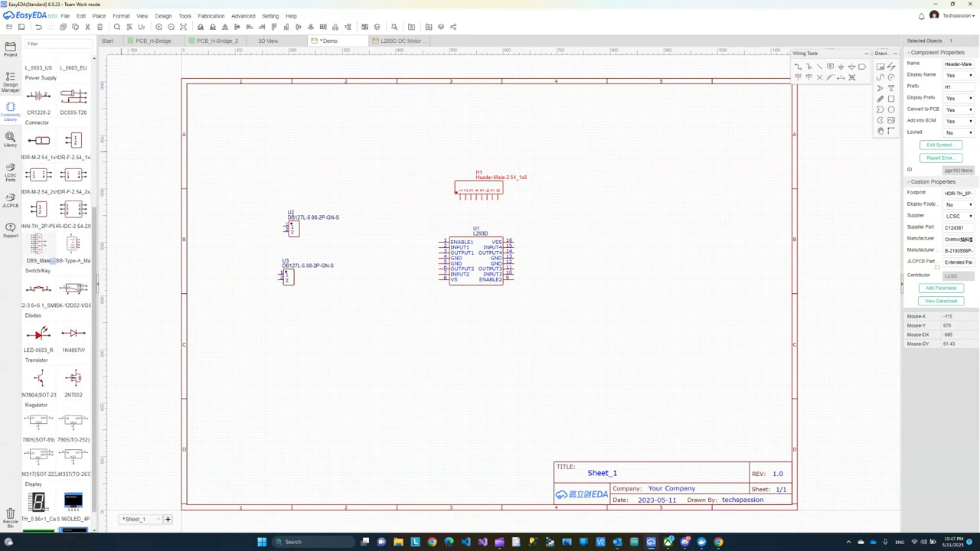
click(50, 226)
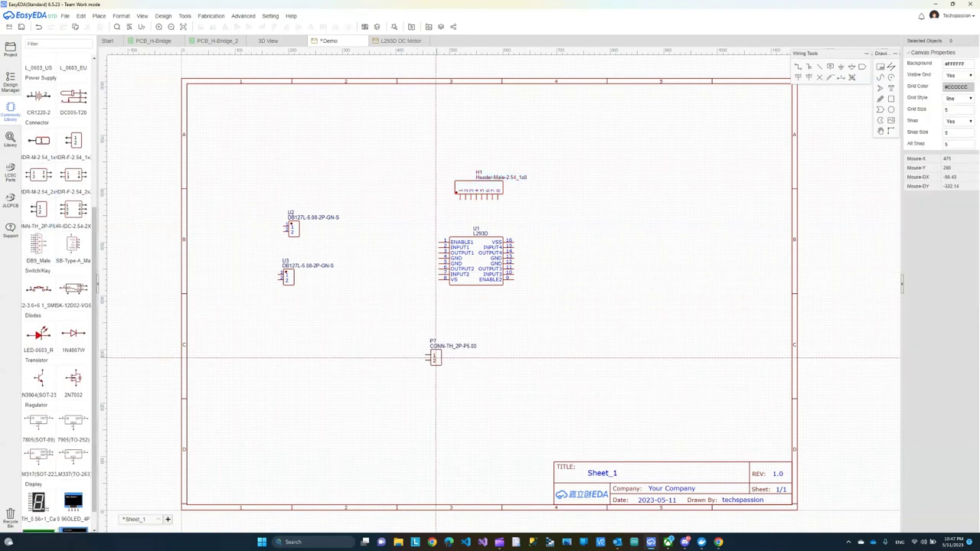
click(426, 355)
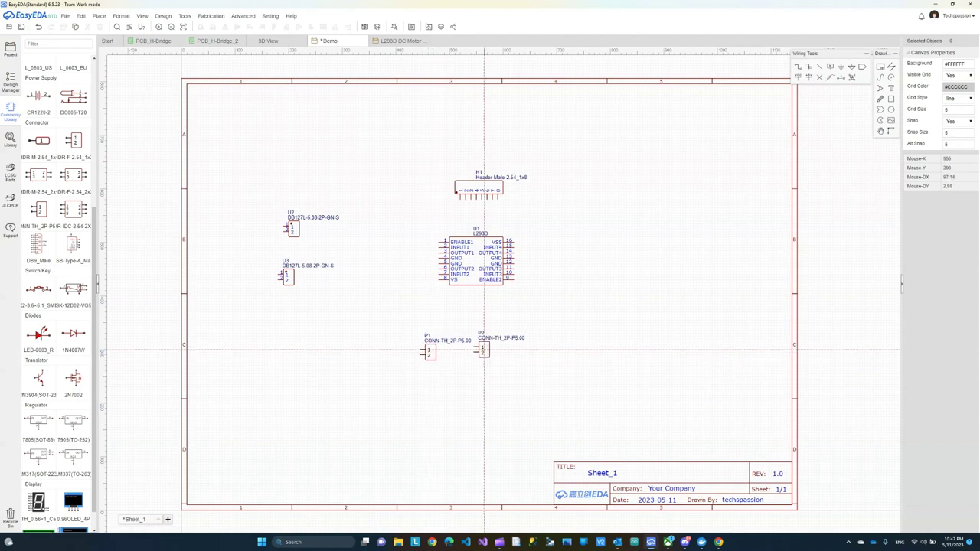
key(Escape)
Delete connector P1 from the sheet again
click(429, 351)
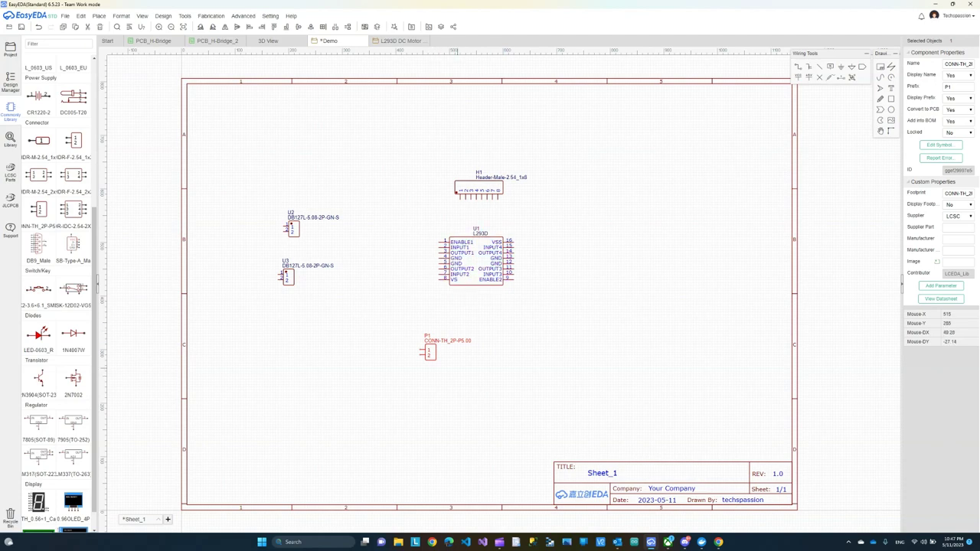
key(Delete)
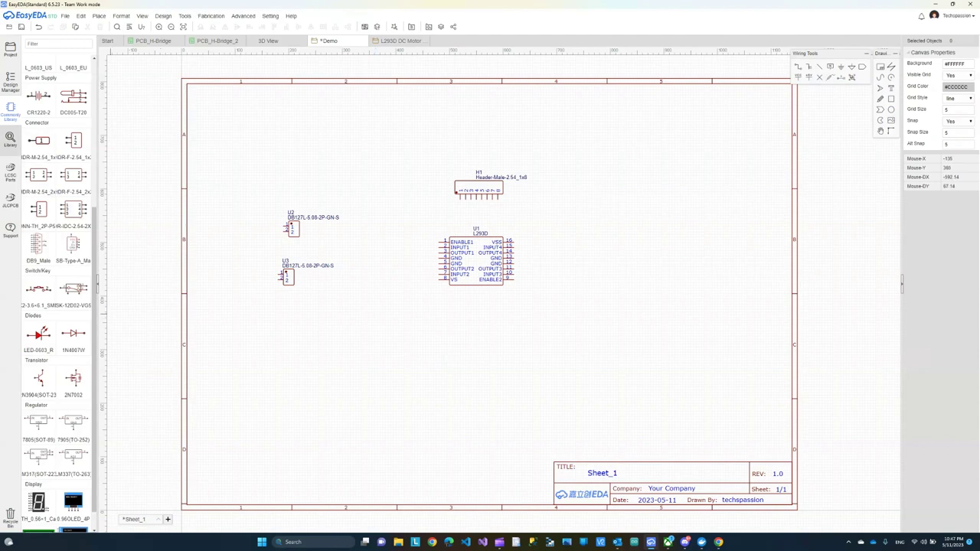
scroll(52, 180, up, 5)
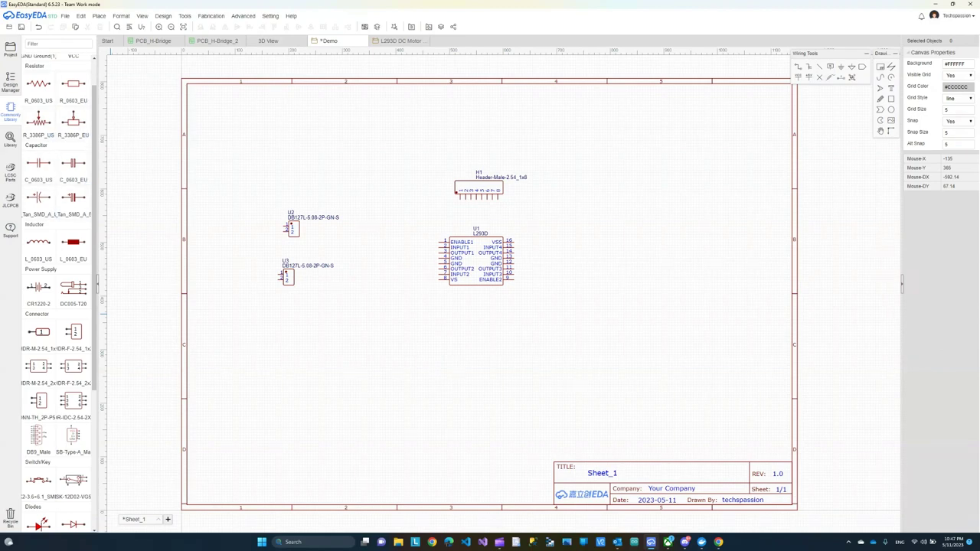
Search the library for L293D and place DIP-16 copies U4, U5 along the sheet bottom
click(10, 139)
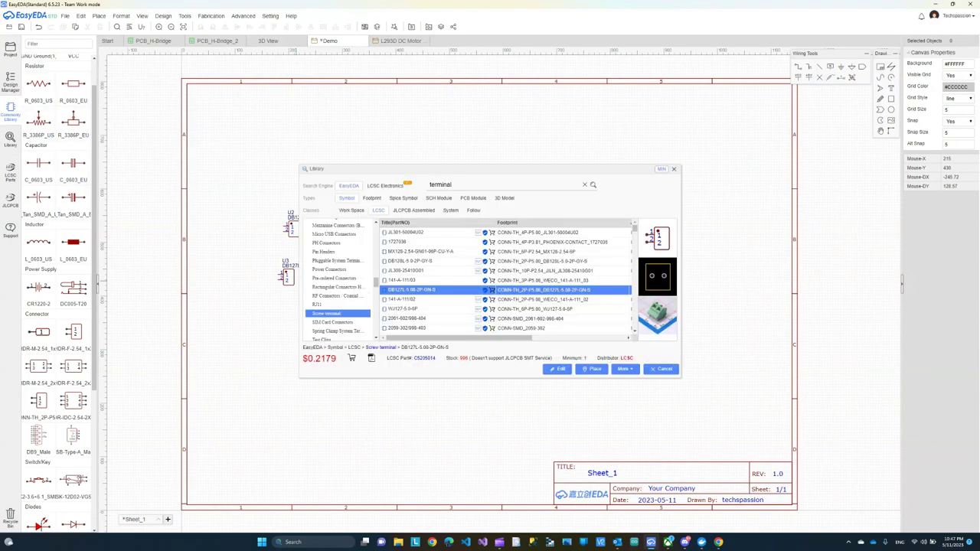
double_click(439, 185)
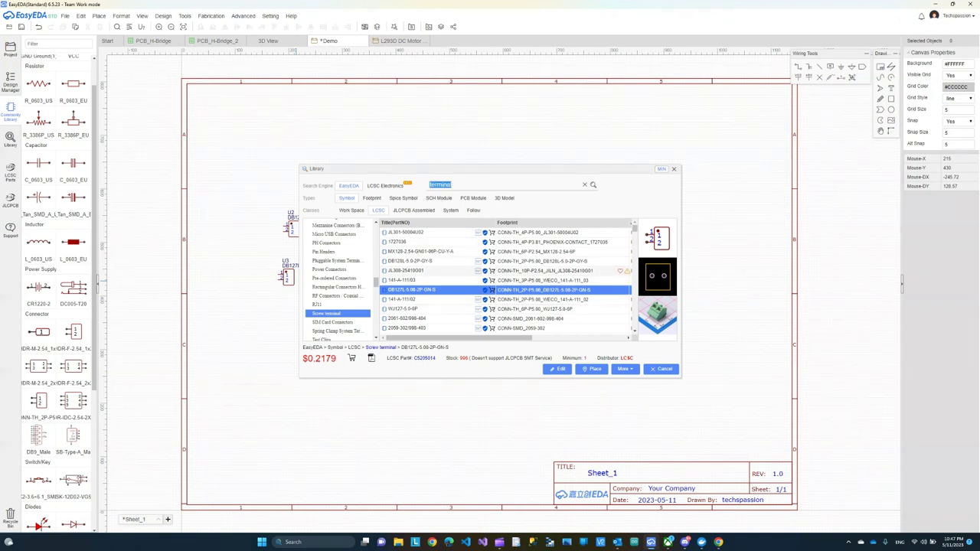
scroll(337, 283, down, 3)
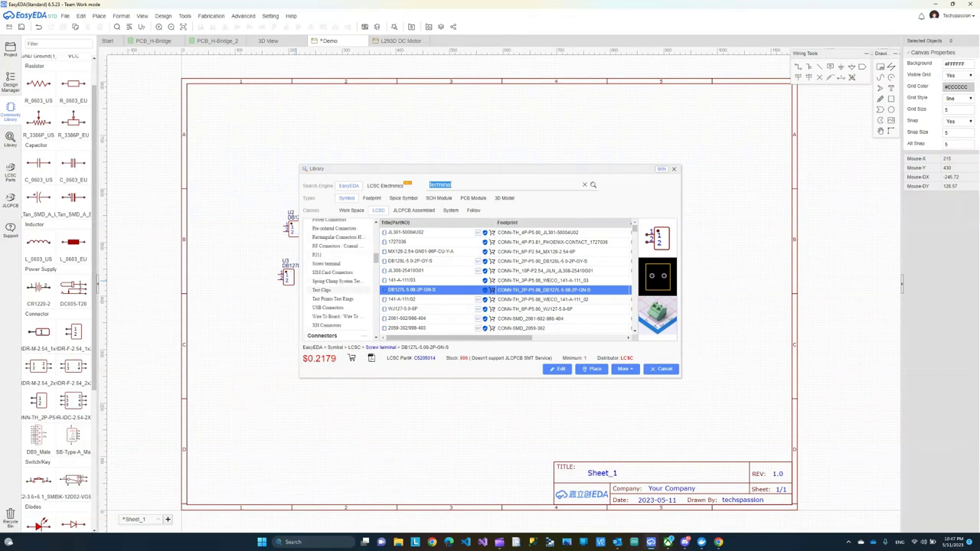
scroll(337, 280, up, 5)
scroll(337, 279, down, 6)
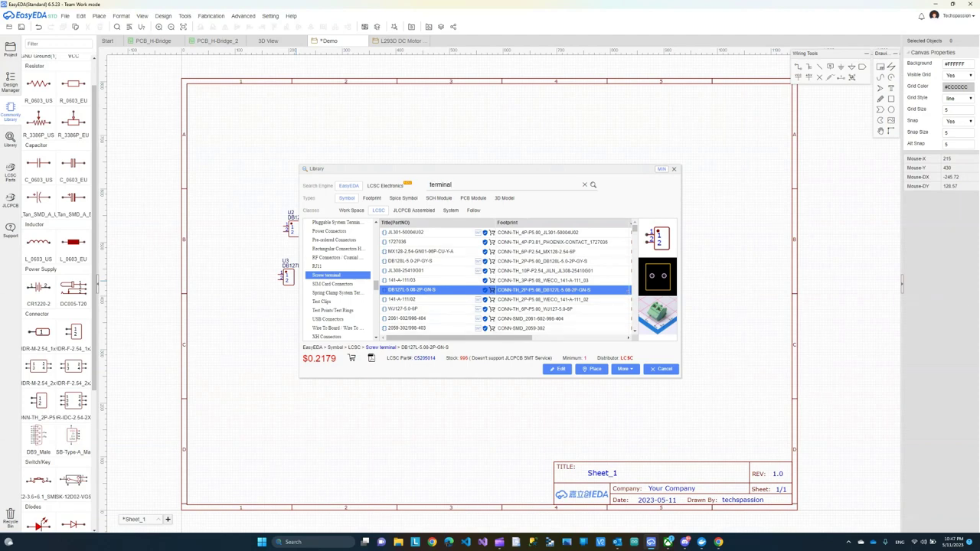
double_click(440, 185)
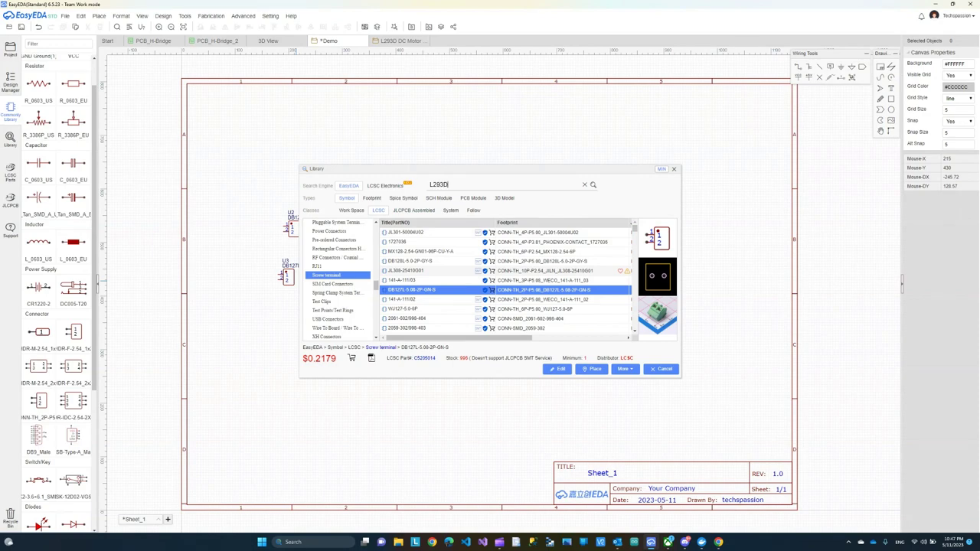
key(Return)
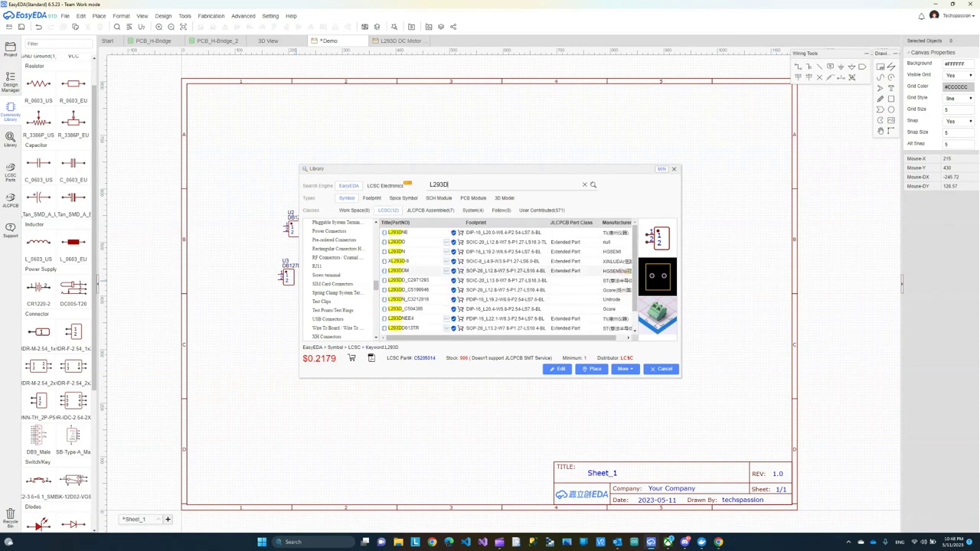
scroll(509, 279, down, 1)
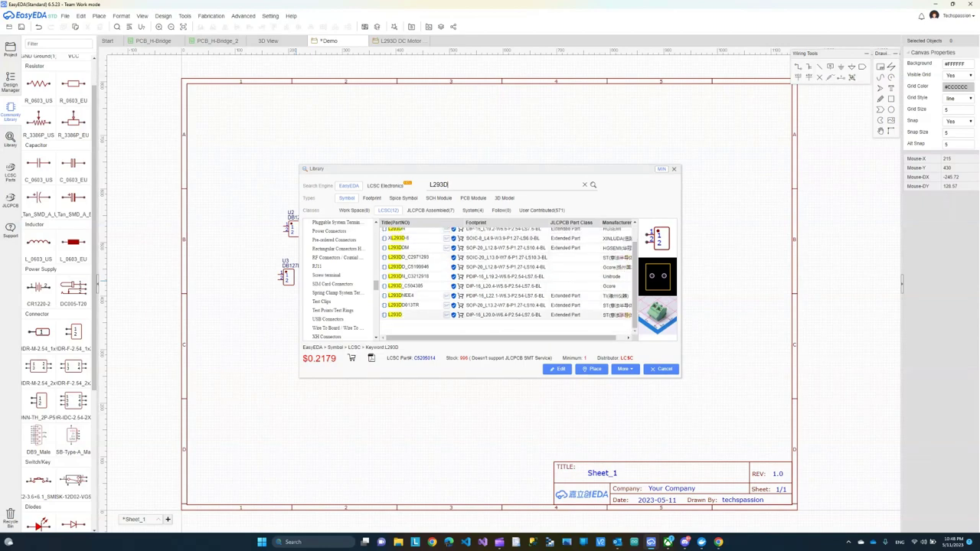
click(395, 314)
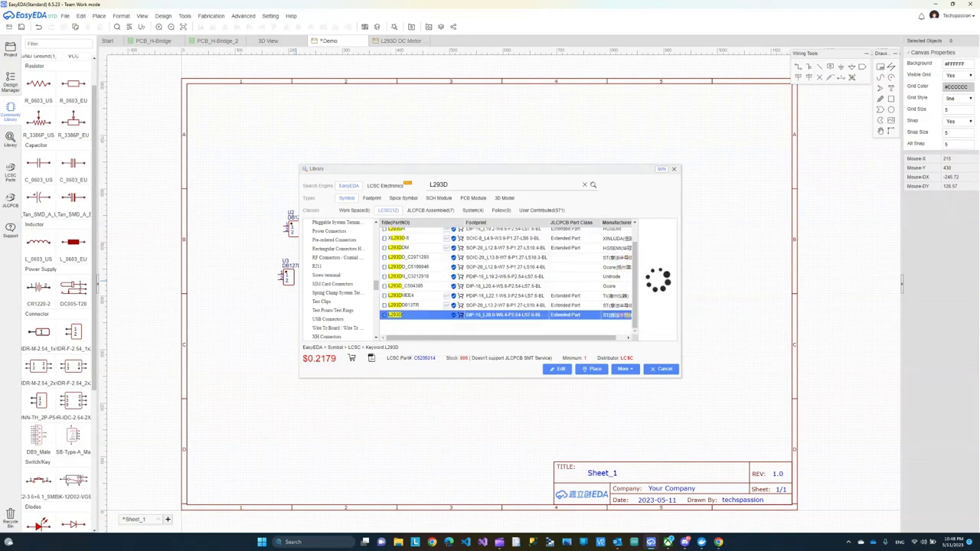
click(591, 368)
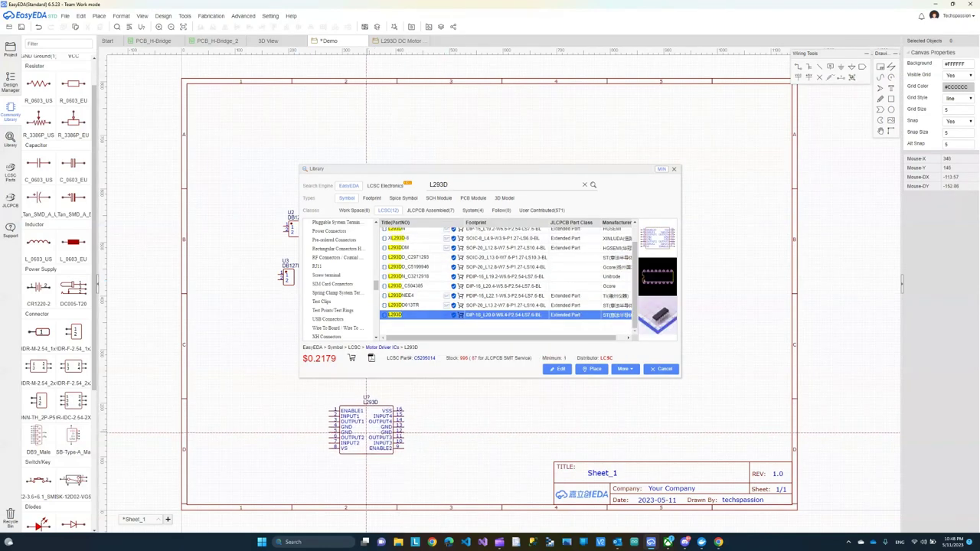
click(358, 437)
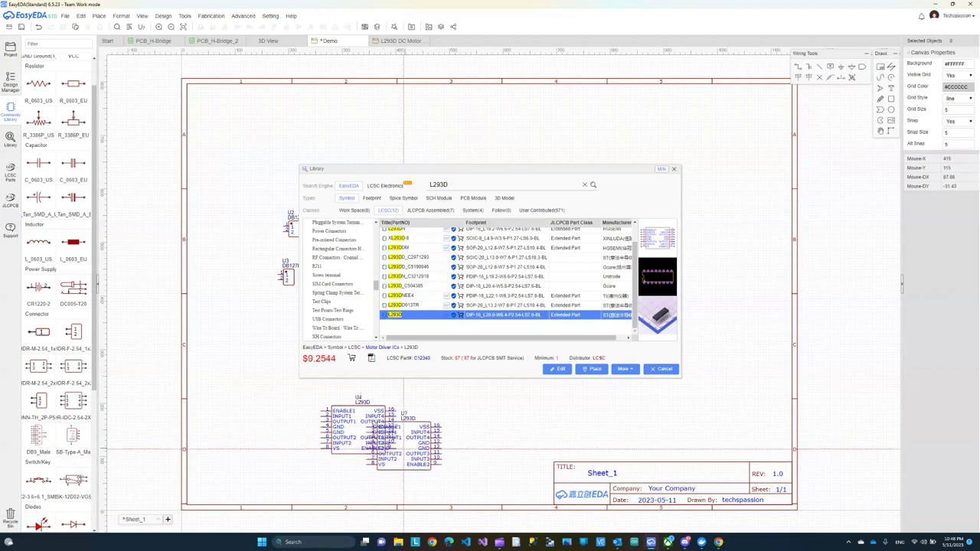
click(461, 428)
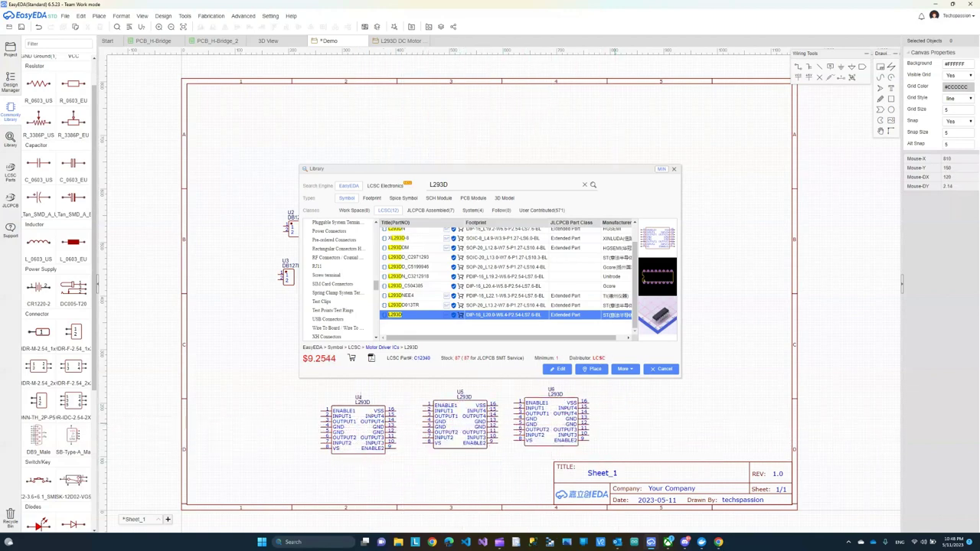
Delete the extra L293D chips U6, U5 and U4
key(Escape)
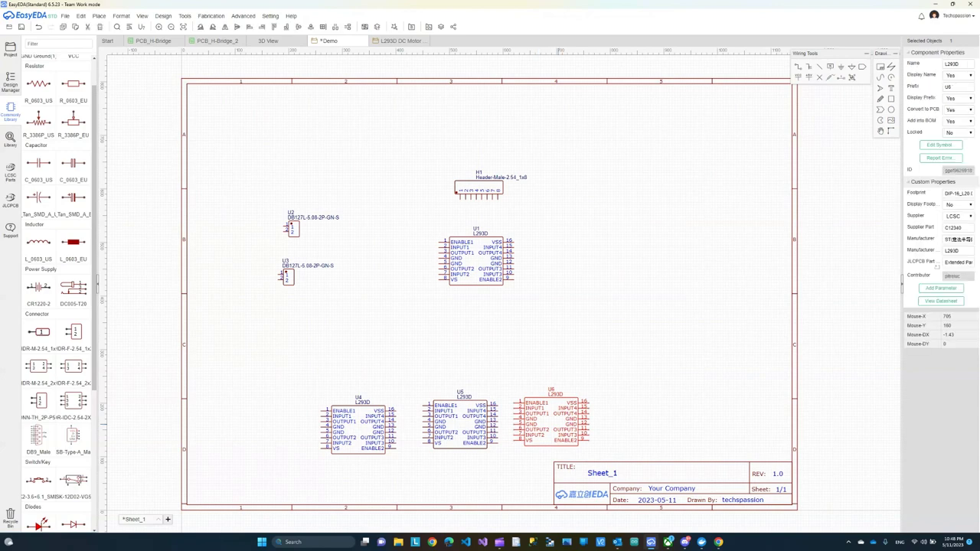
key(Delete)
click(460, 425)
key(Delete)
click(375, 427)
key(Delete)
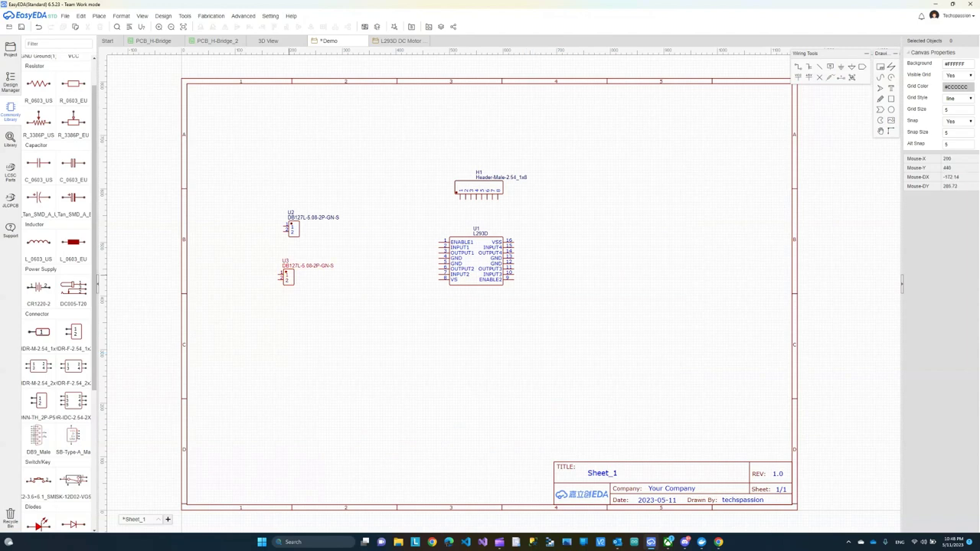
Move U3 right and U2 left of the L293D, rotating U2 to face its pins
drag(288, 277, 557, 266)
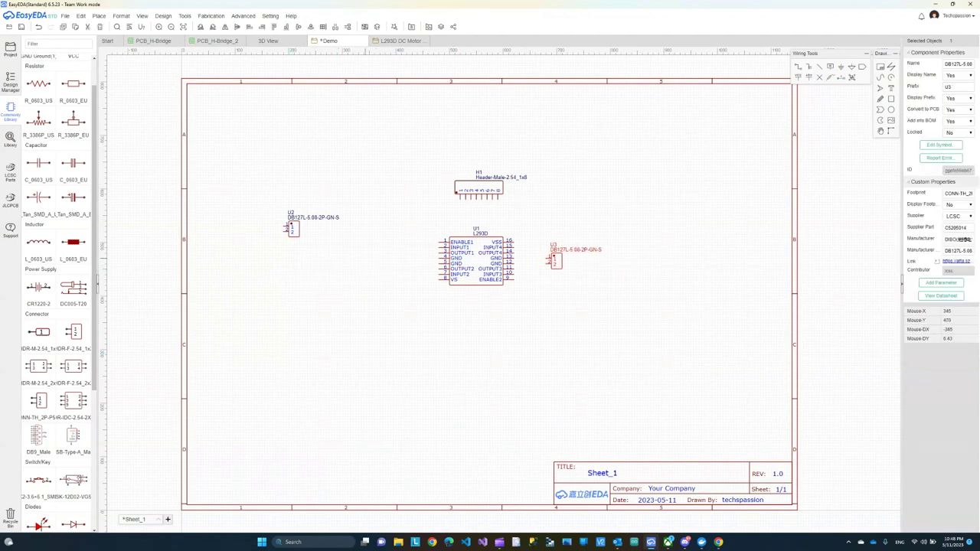
drag(292, 229, 399, 263)
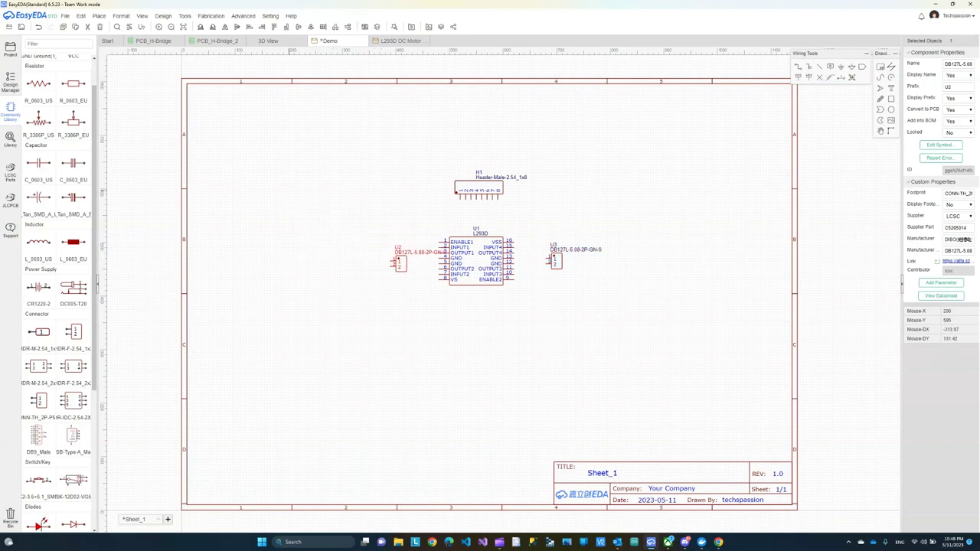
click(211, 26)
click(212, 26)
drag(403, 263, 386, 266)
click(379, 294)
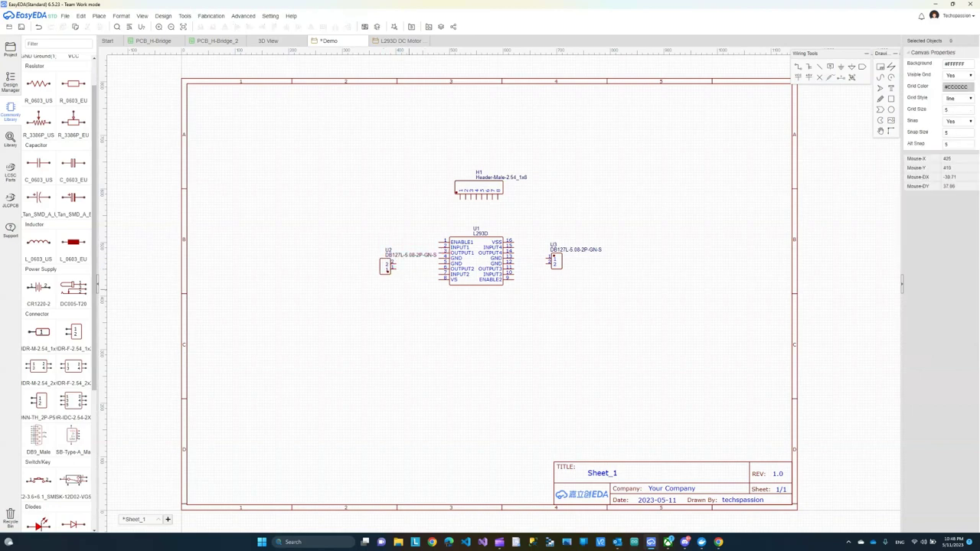
Rename the connector designators U2 to M2 and U3 to M1
click(388, 250)
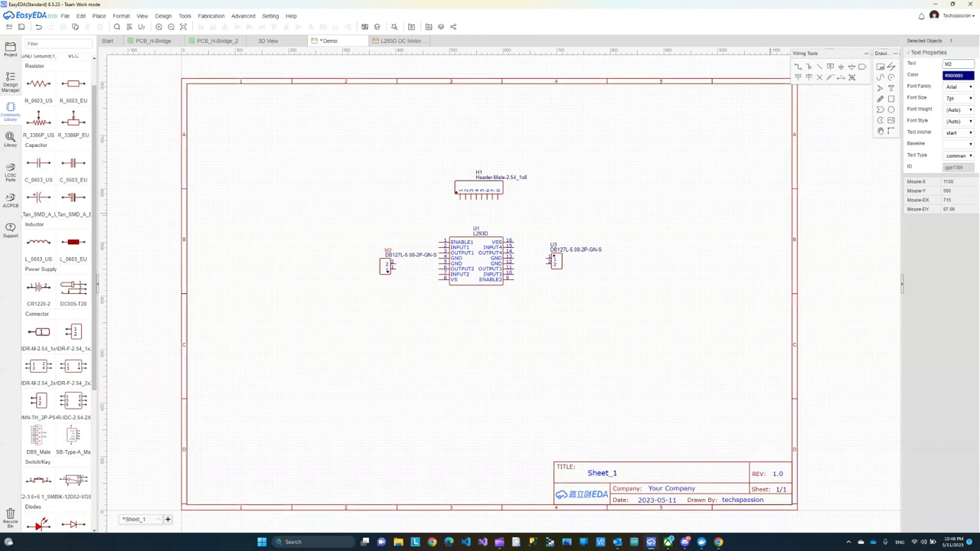
click(553, 245)
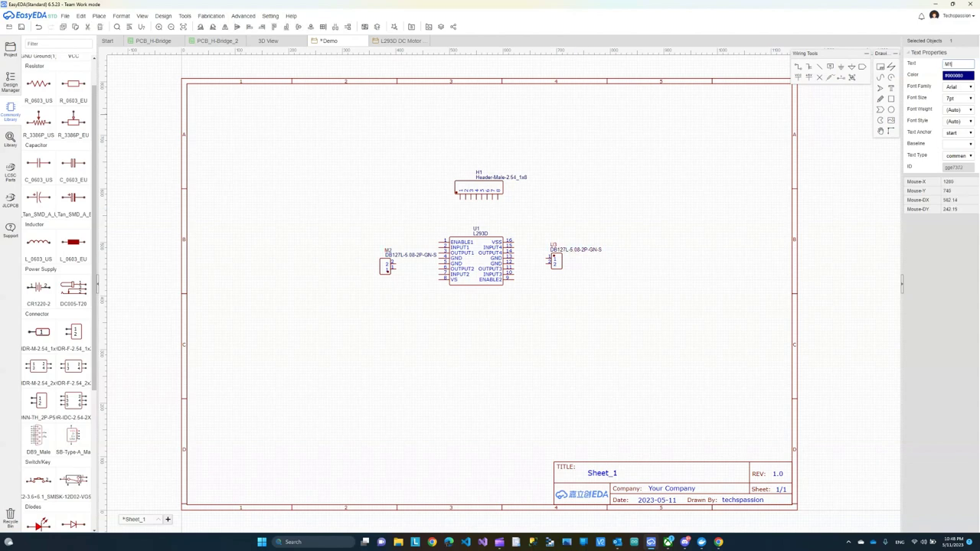
click(536, 280)
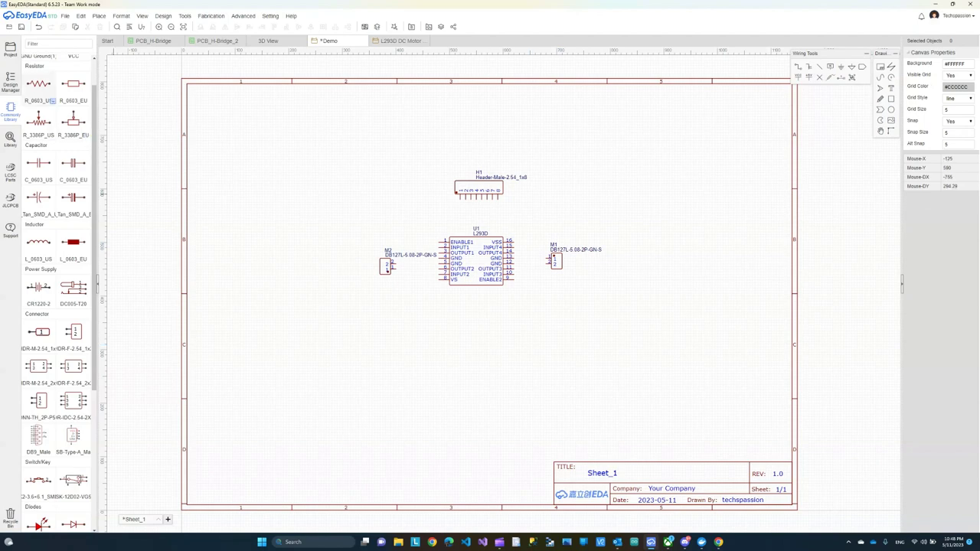
Place a GND flag and a VCC flag below the L293D chip
scroll(52, 99, up, 1)
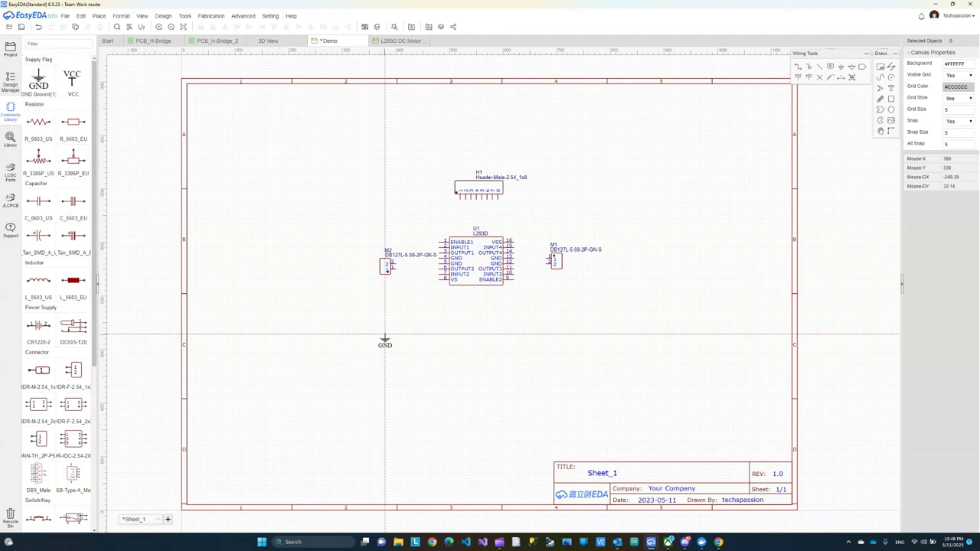
click(403, 342)
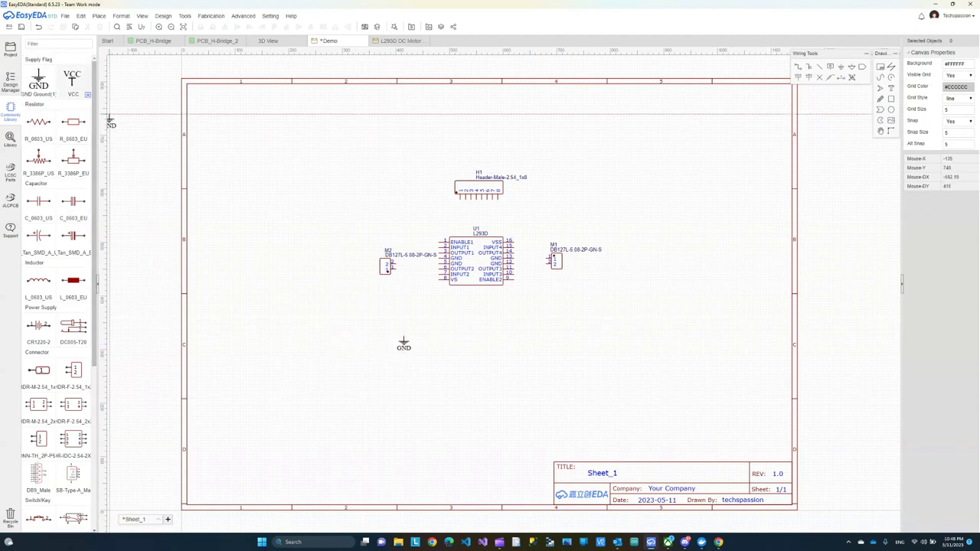
key(Escape)
click(72, 80)
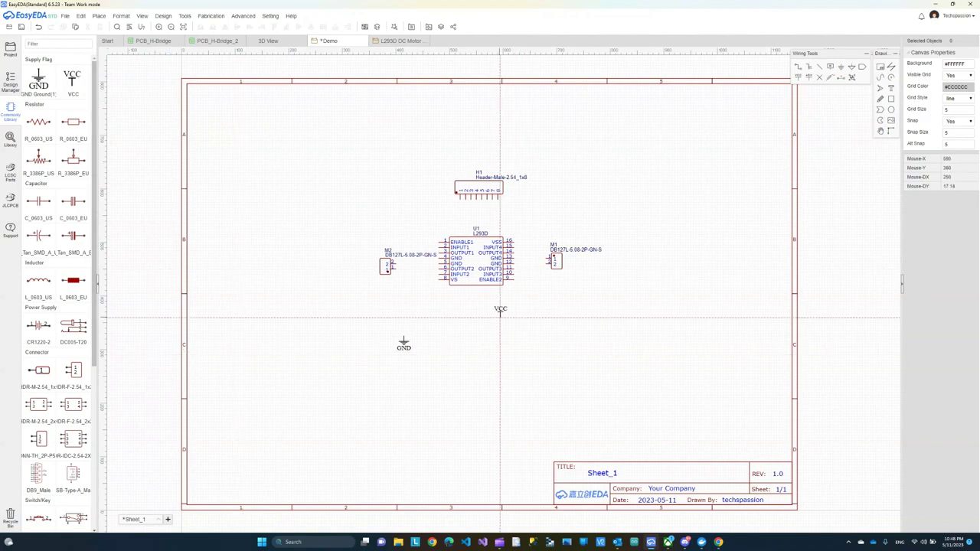
click(497, 351)
key(Escape)
scroll(487, 372, down, 3)
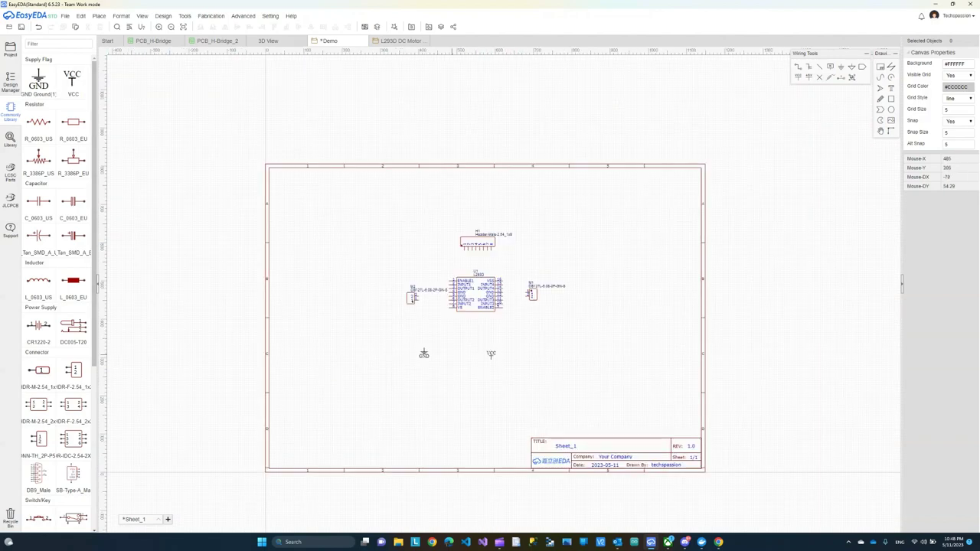
scroll(461, 349, up, 3)
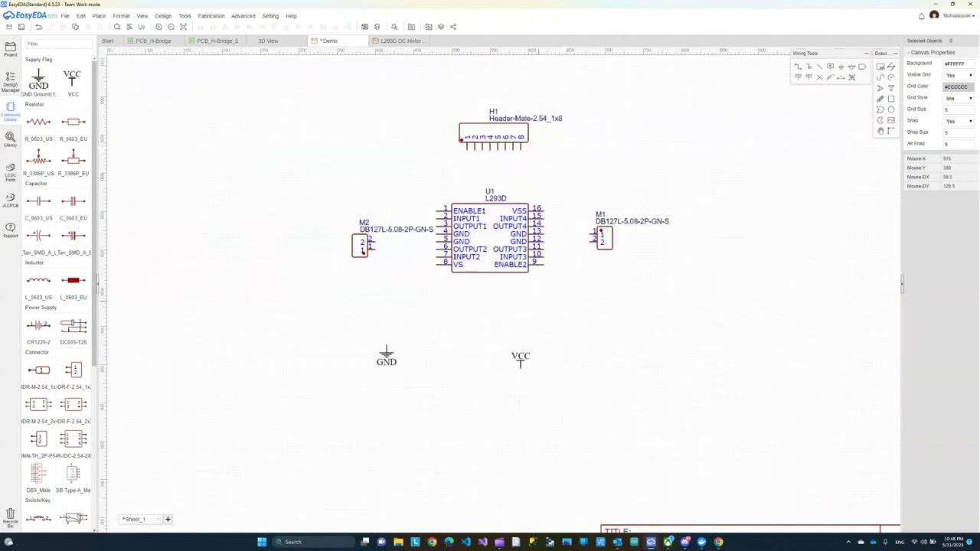
scroll(555, 182, up, 1)
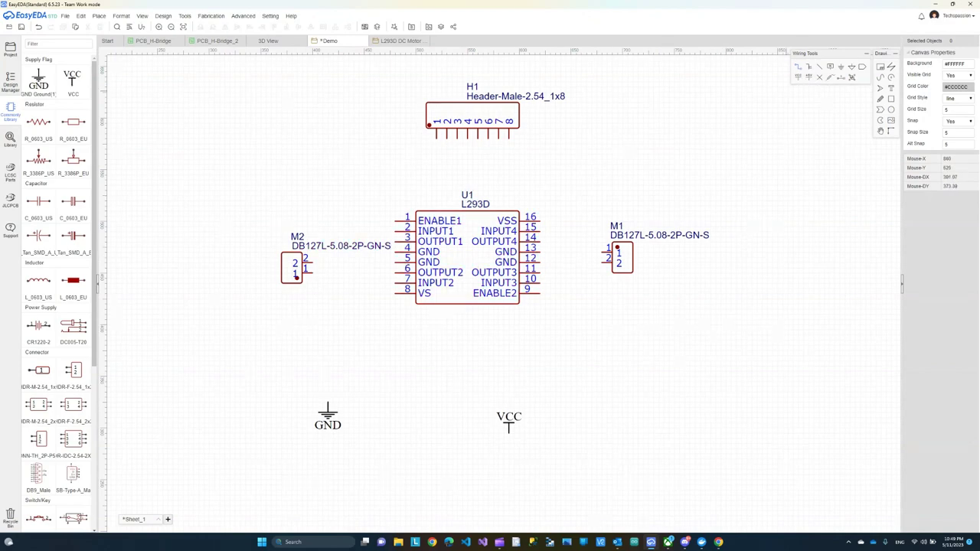
Wire U1 pins 14 and 11 to M1, and pins 3 and 6 to M2
click(540, 242)
click(602, 252)
click(540, 273)
click(602, 262)
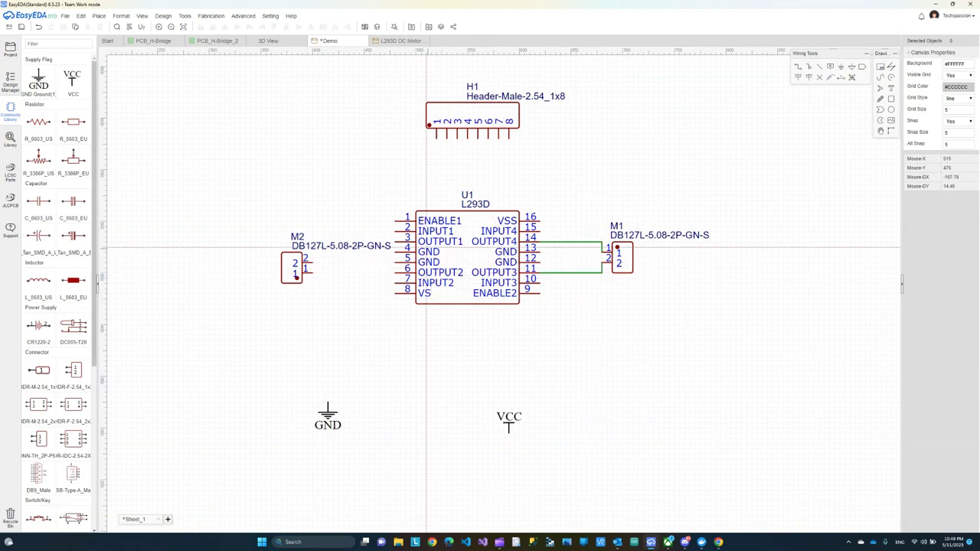
click(395, 242)
click(311, 259)
click(396, 273)
click(310, 273)
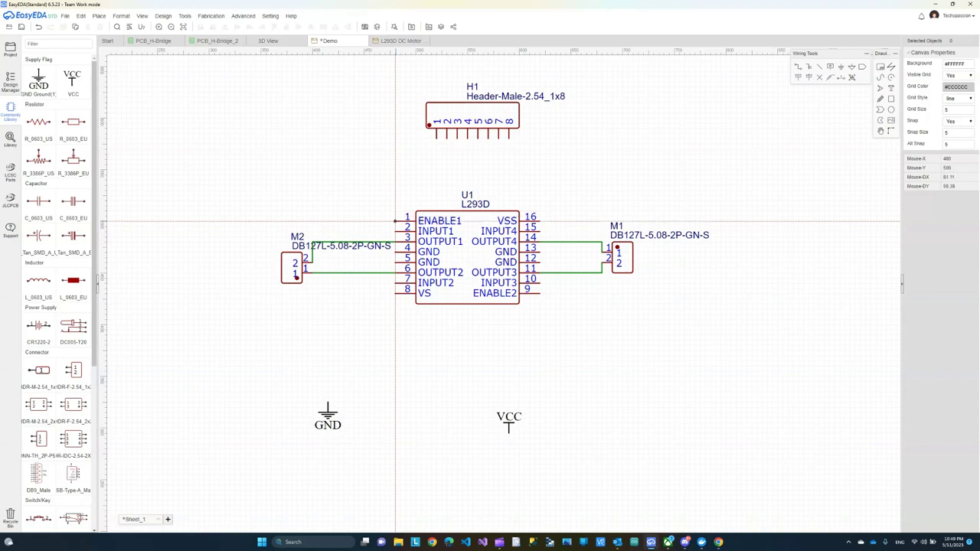
Wire ENABLE1, INPUT1 and INPUT2 (pins 1, 2, 7) up to header H1 pins 3, 2, 1
click(396, 219)
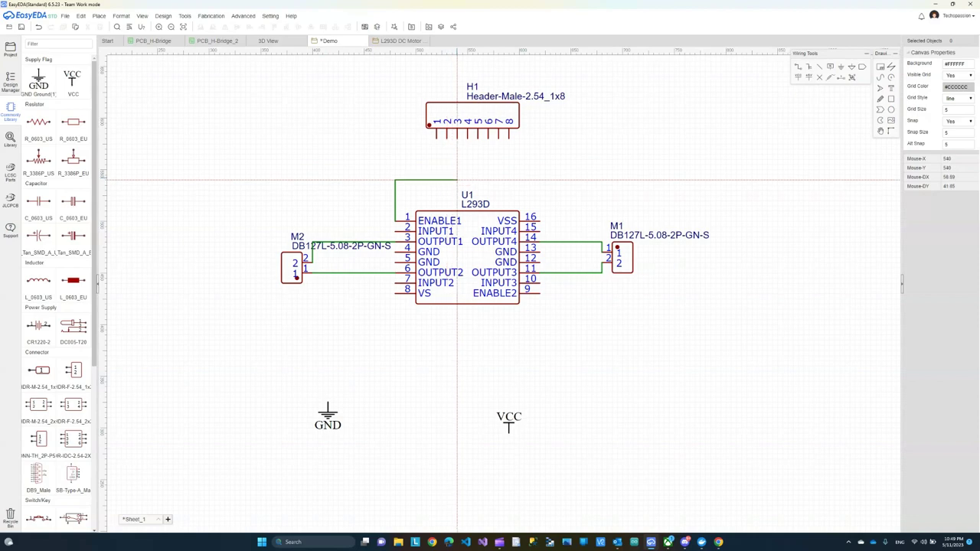
click(457, 180)
click(457, 138)
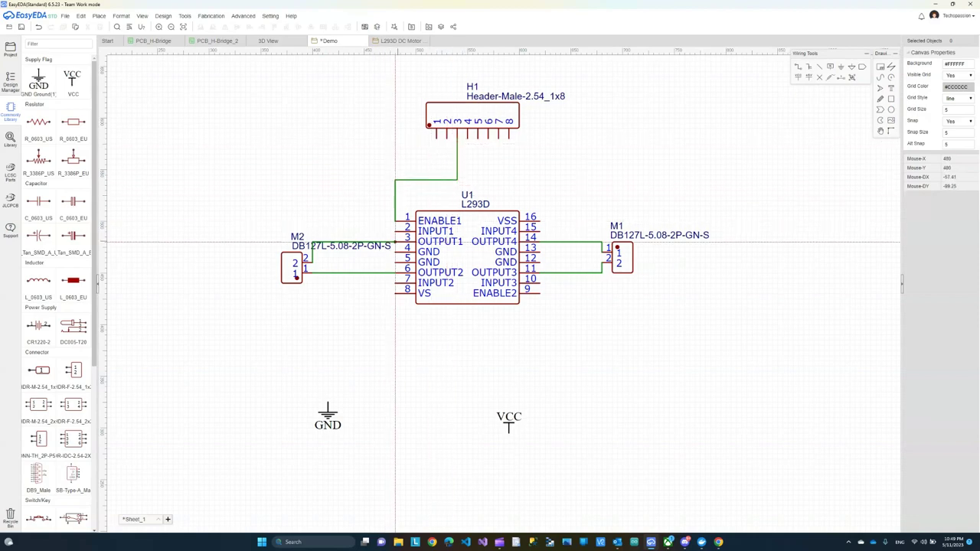
click(395, 231)
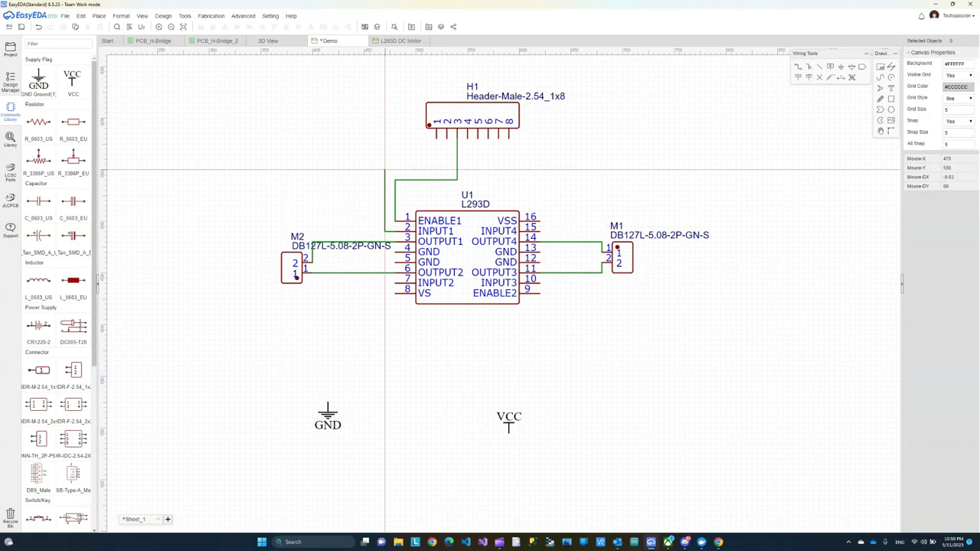
click(385, 170)
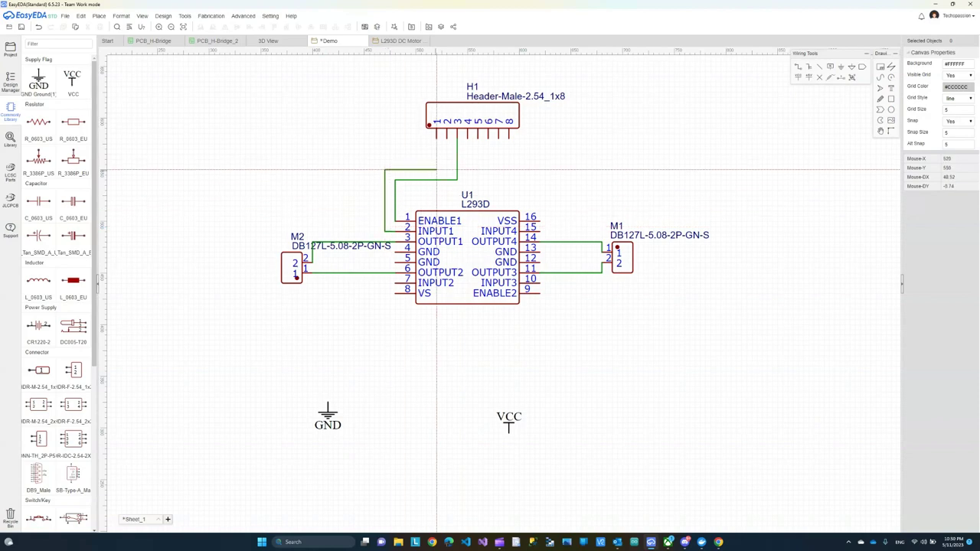
click(447, 139)
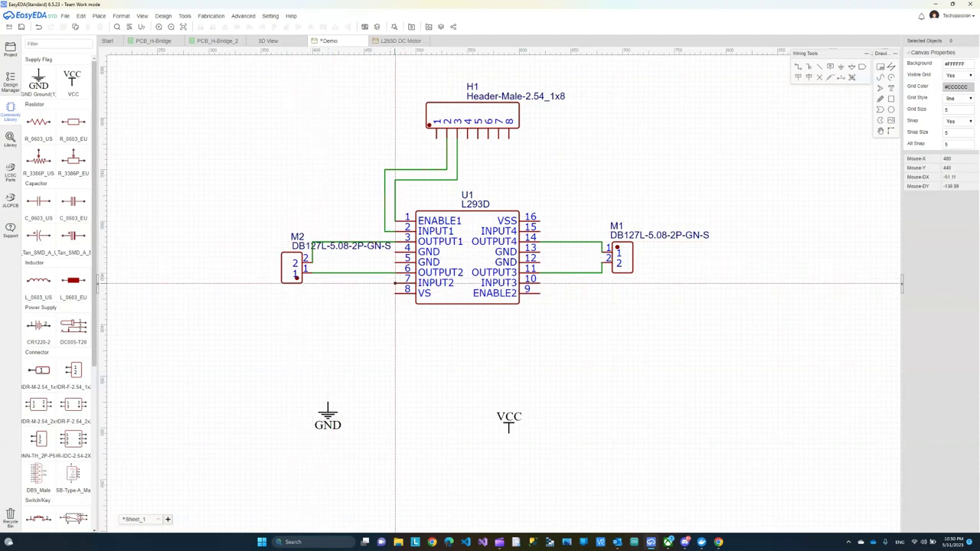
click(395, 284)
click(323, 283)
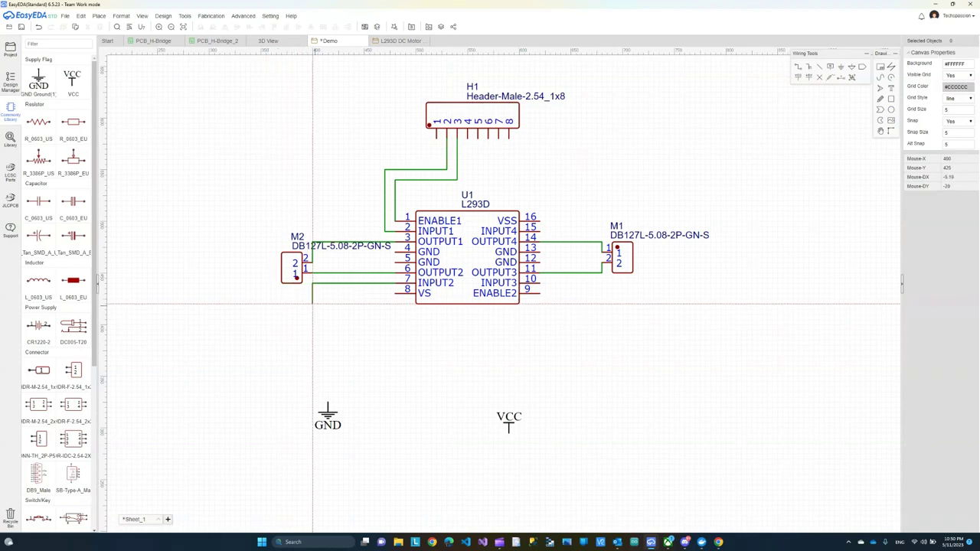
click(265, 304)
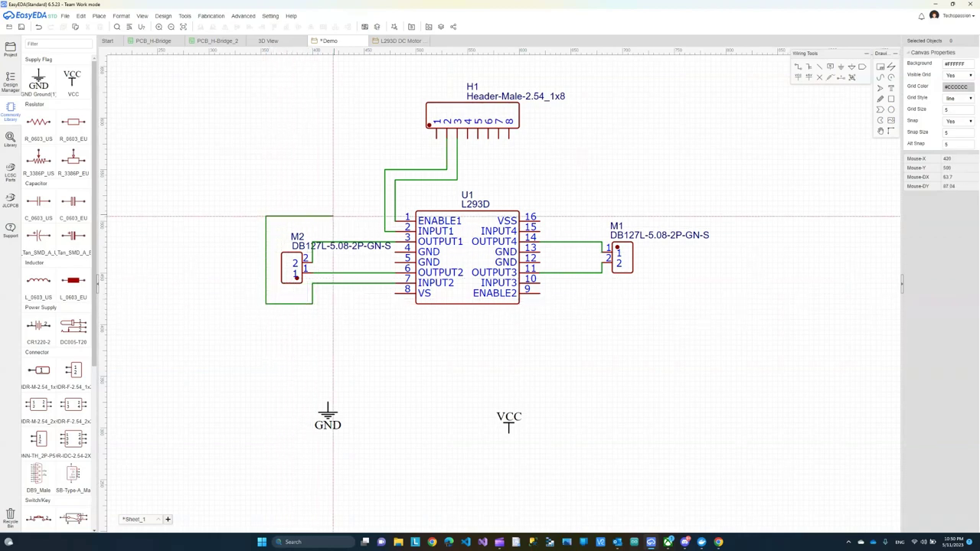
click(436, 138)
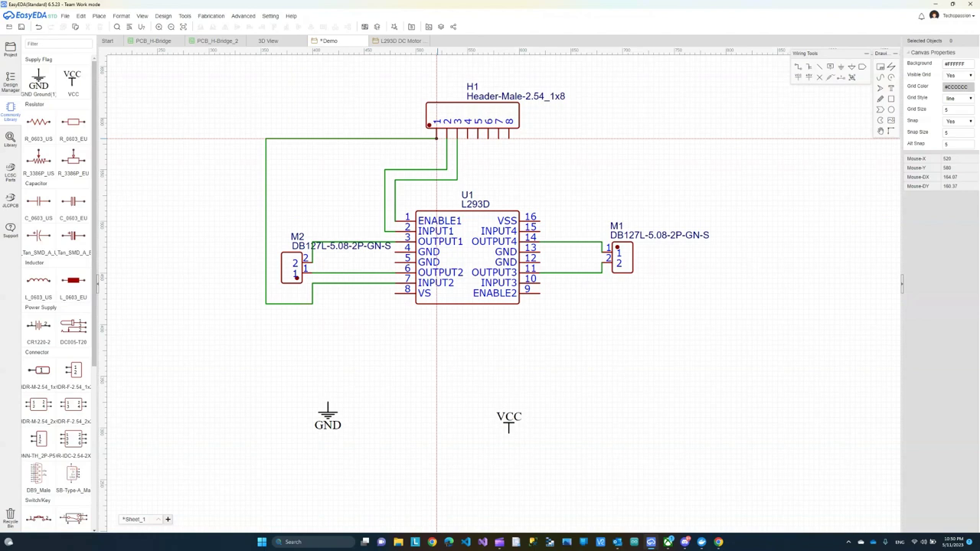
Wire VSS and INPUT4 to H1, VS pin 8 to VCC, and pin 12 to GND
click(539, 220)
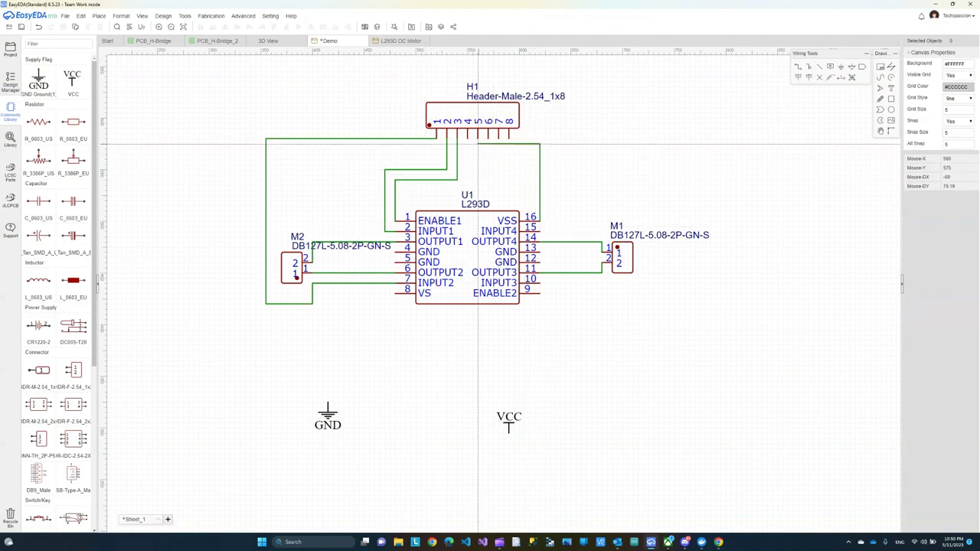
click(478, 138)
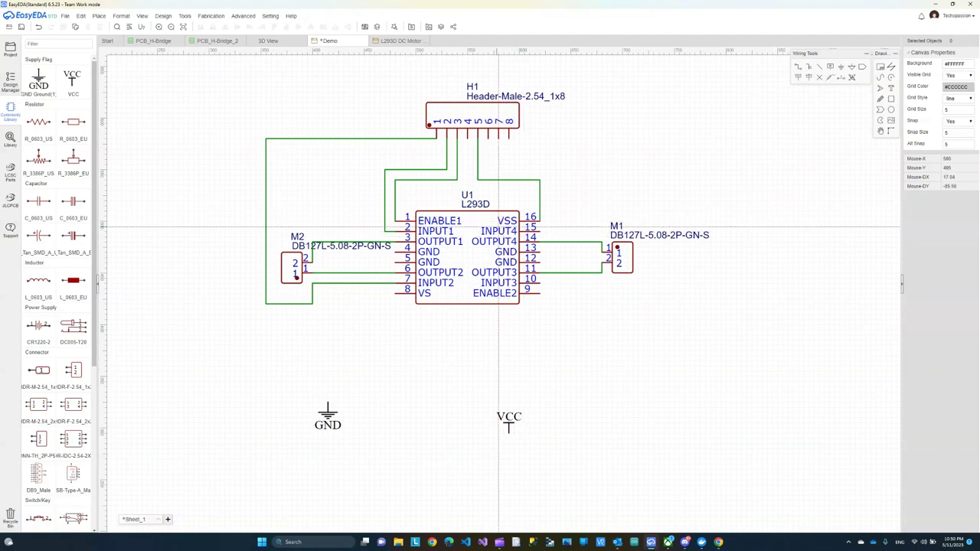
click(395, 293)
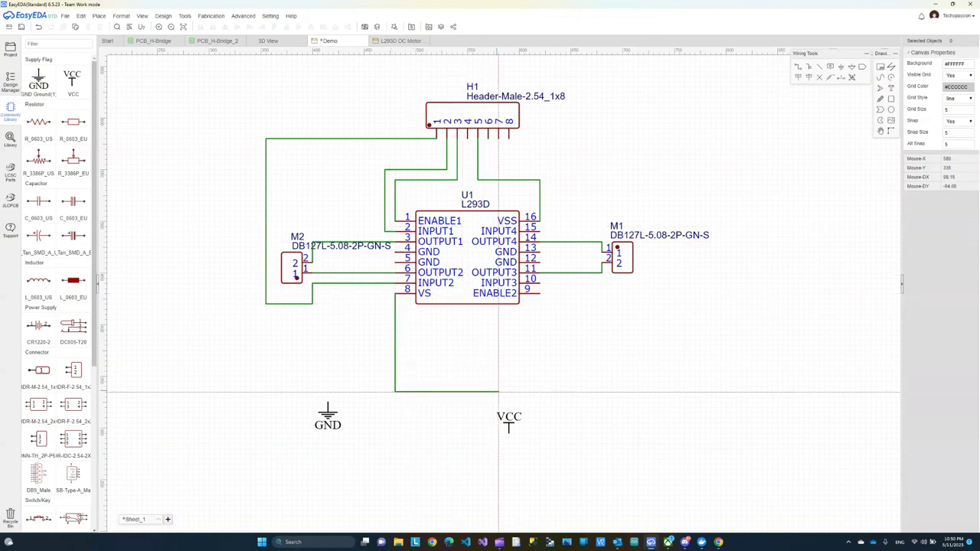
click(509, 432)
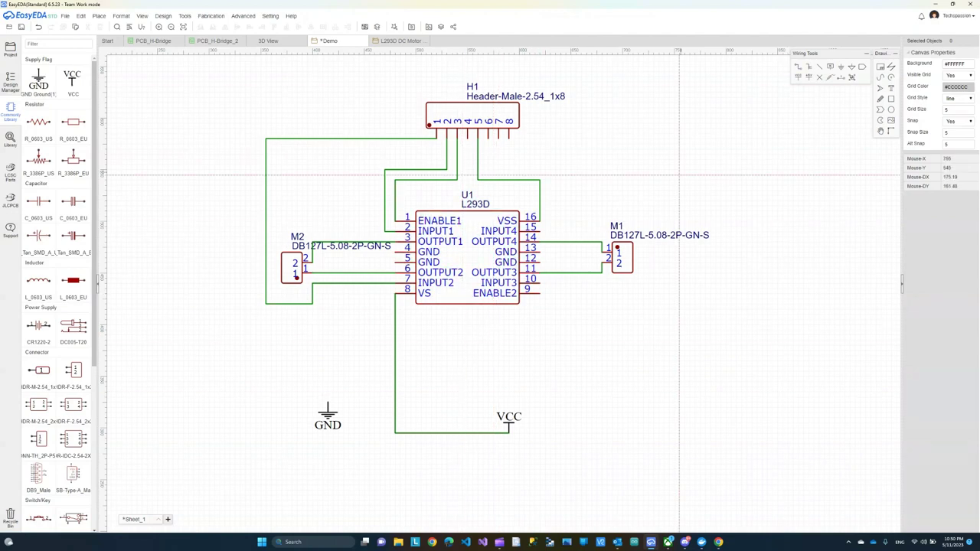
click(540, 227)
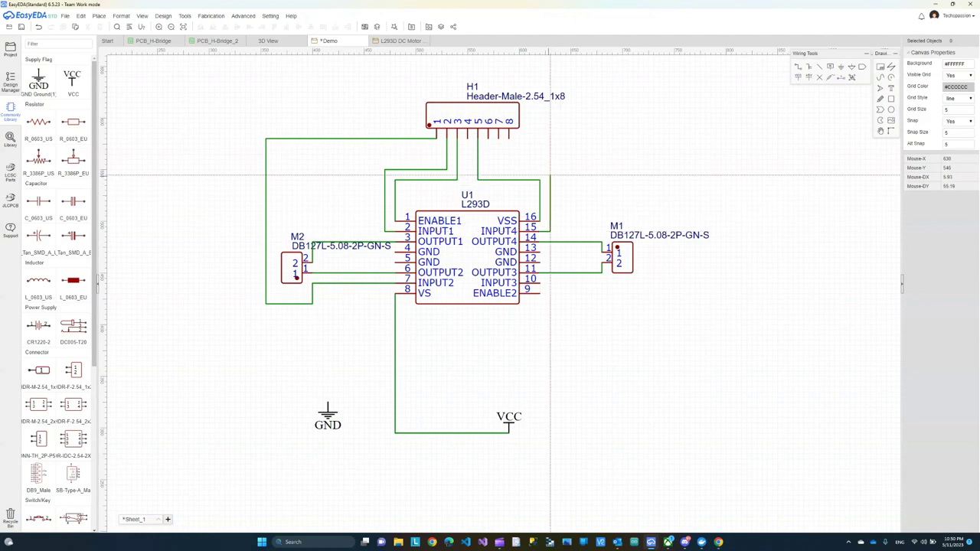
click(550, 175)
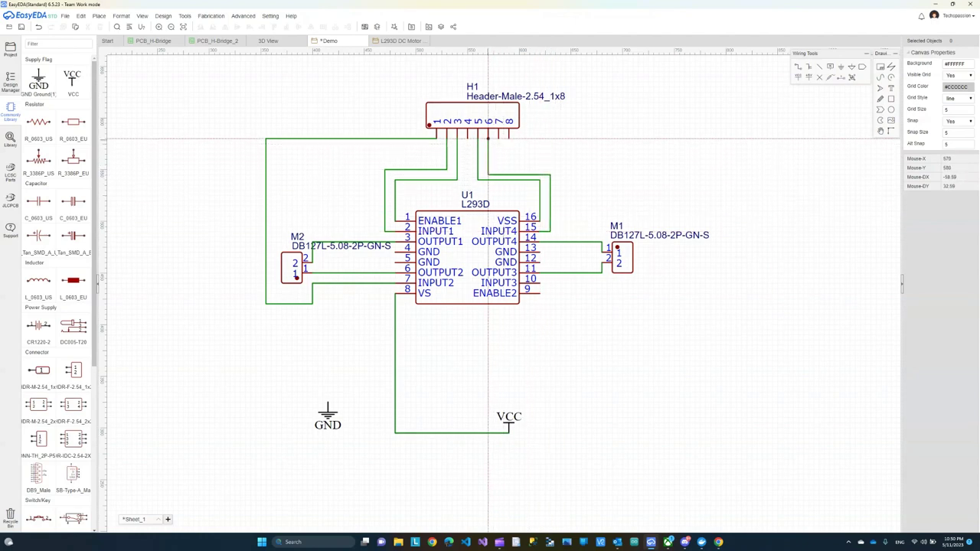
click(488, 139)
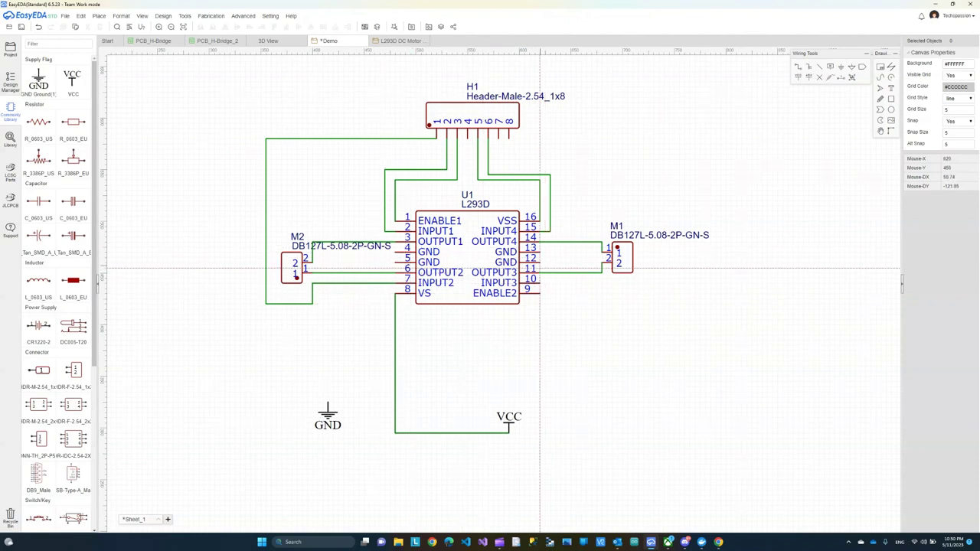
click(540, 263)
click(328, 401)
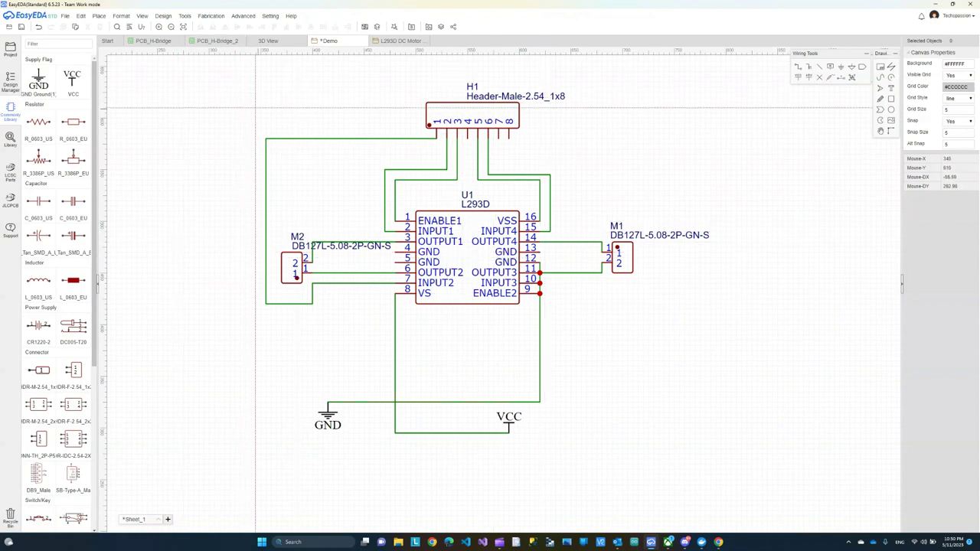
Undo the pin 12 wire to the GND symbol
key(ctrl+z)
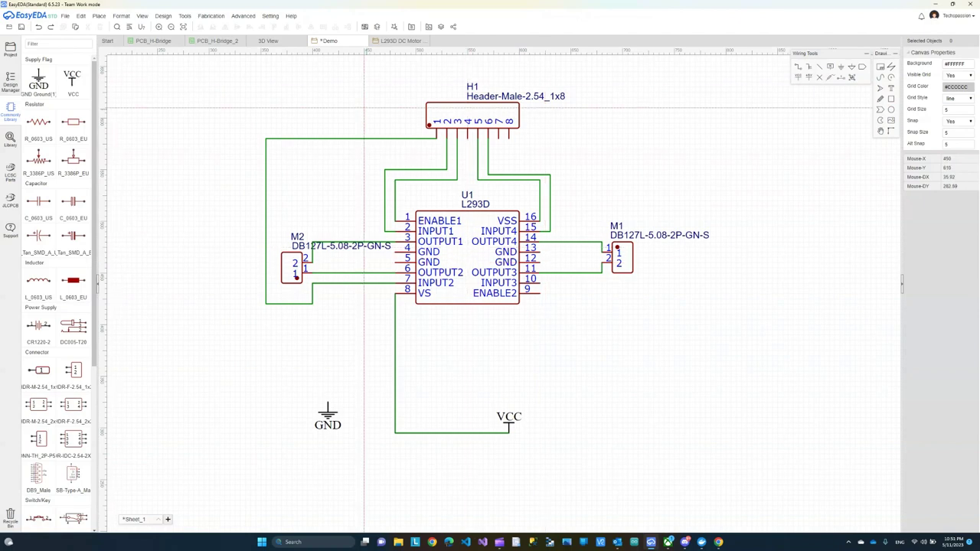
scroll(598, 264, down, 1)
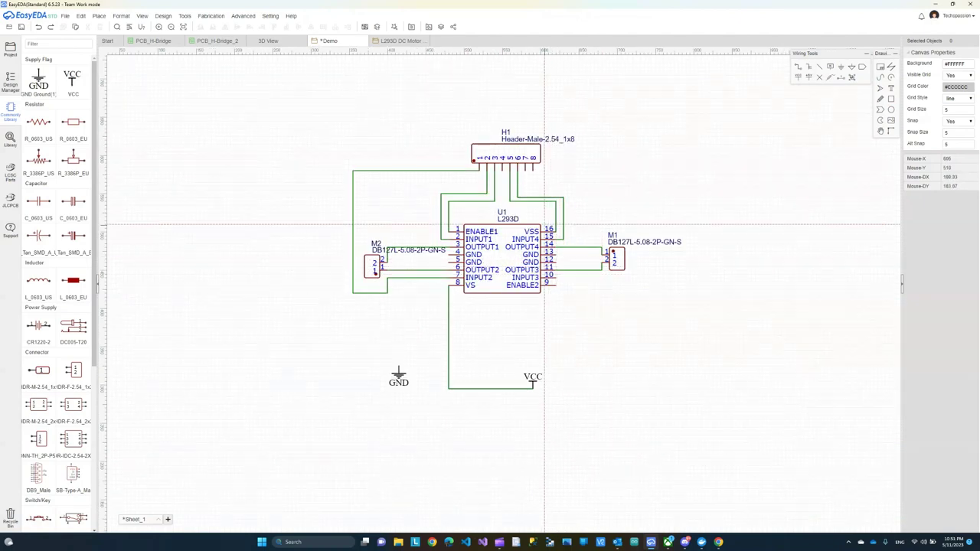
scroll(541, 198, up, 3)
scroll(551, 253, down, 2)
scroll(613, 333, down, 2)
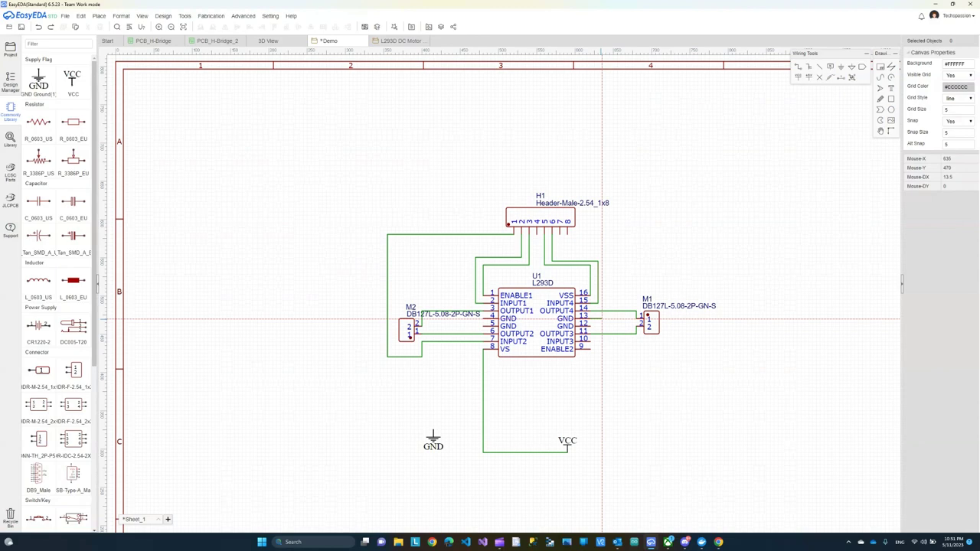
Wire U1 GND pins 13, 12 and 5 together down to the GND symbol
click(602, 320)
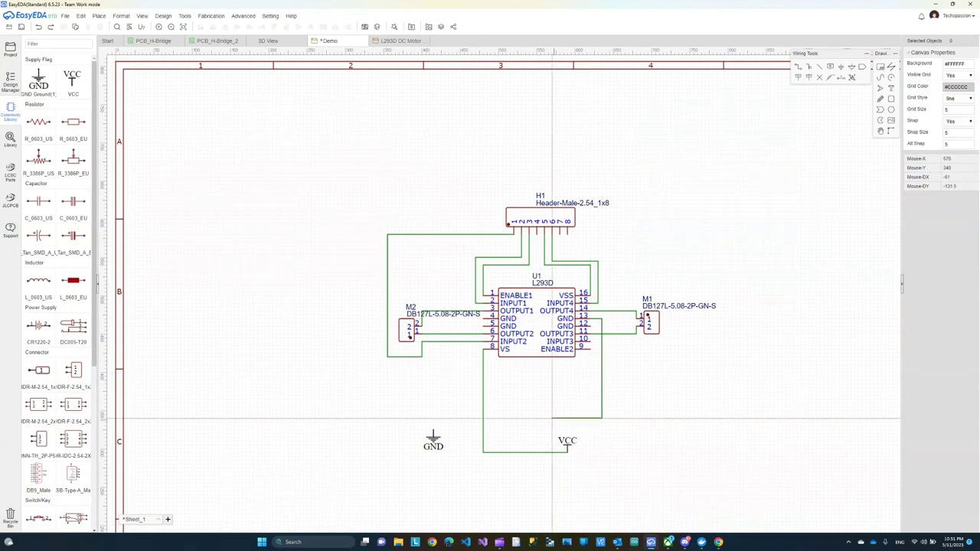
click(433, 430)
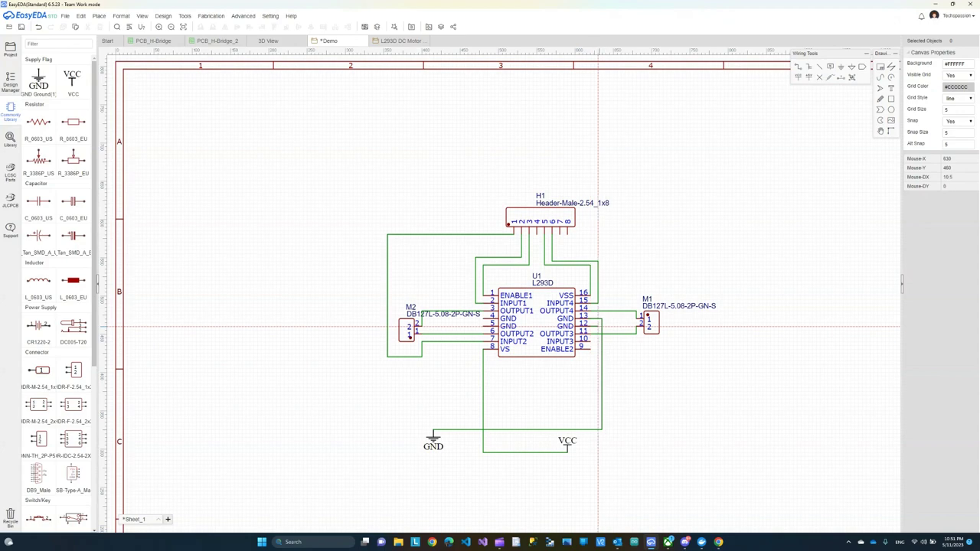
click(602, 326)
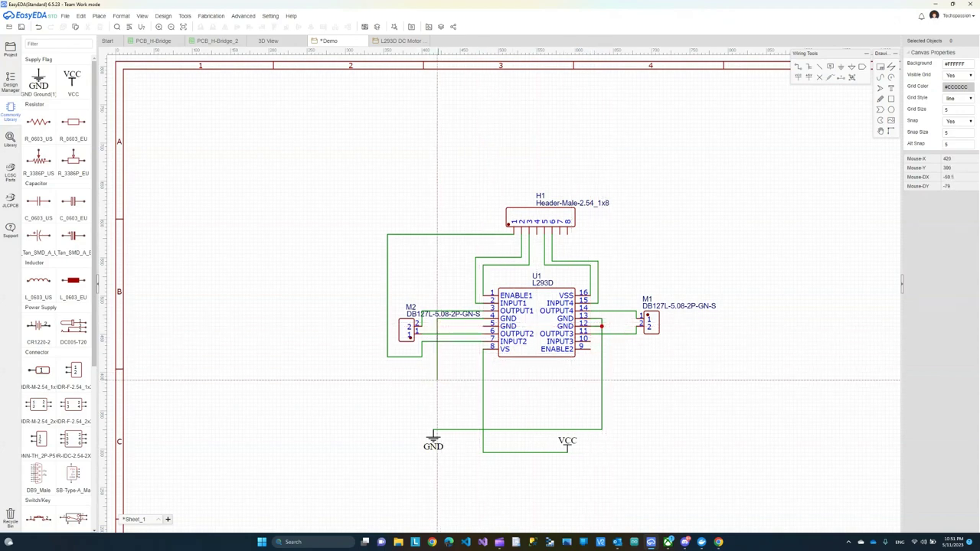
click(433, 429)
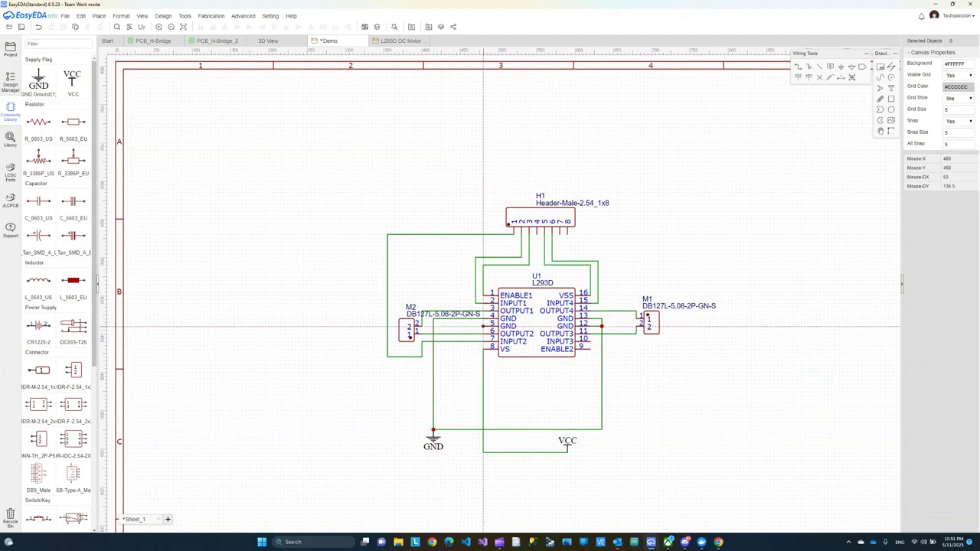
click(483, 327)
click(433, 327)
scroll(529, 318, up, 1)
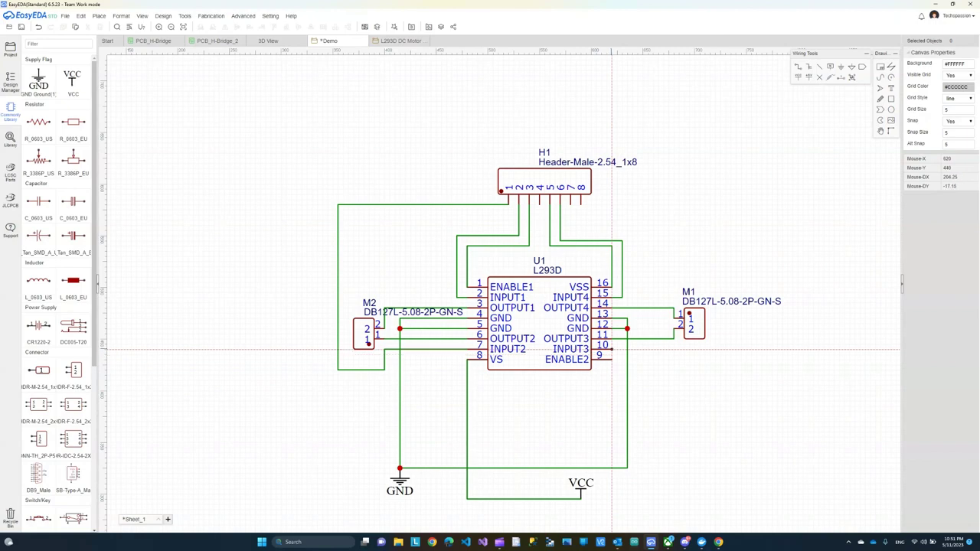
Wire U1 pin 10 to H1 pin 7 and pin 9 to H1 pin 8
click(612, 349)
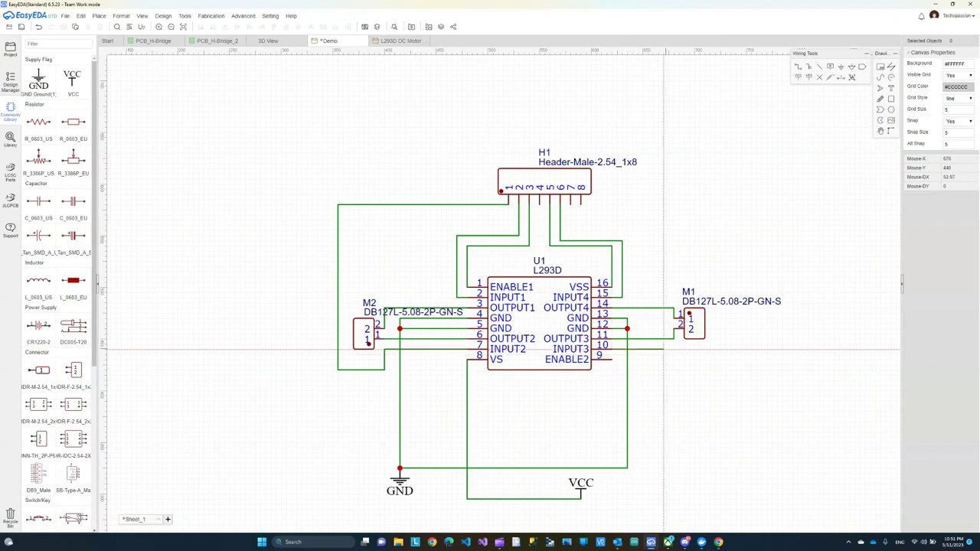
click(726, 349)
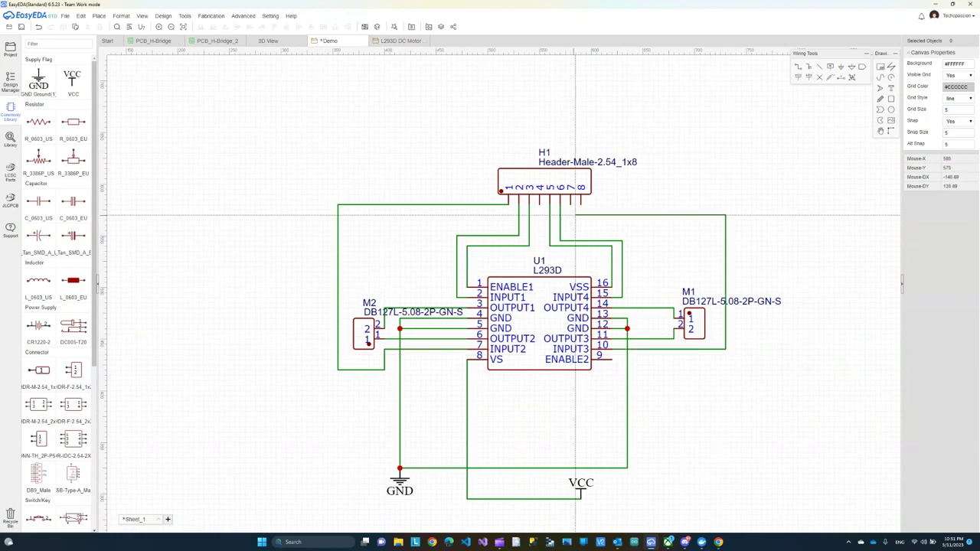
click(571, 225)
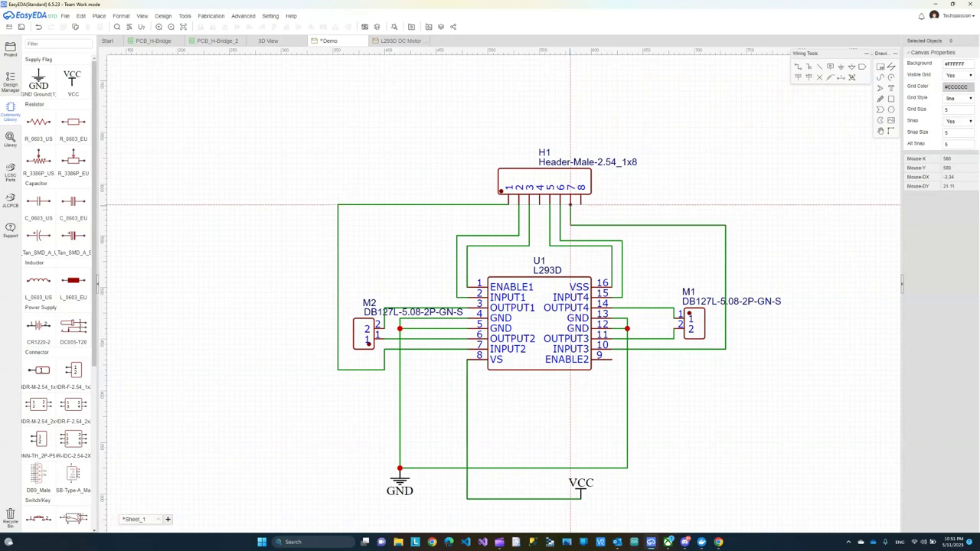
click(570, 204)
click(611, 359)
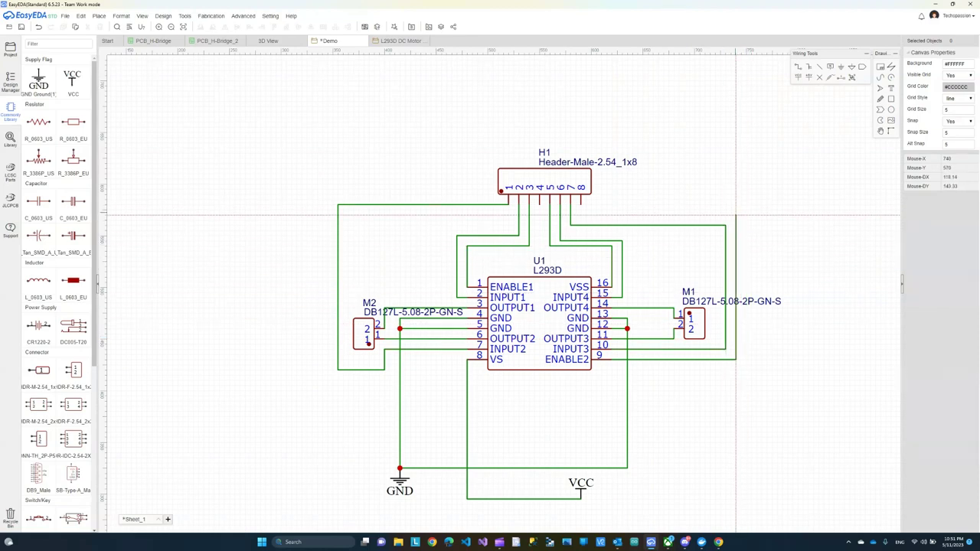
click(736, 215)
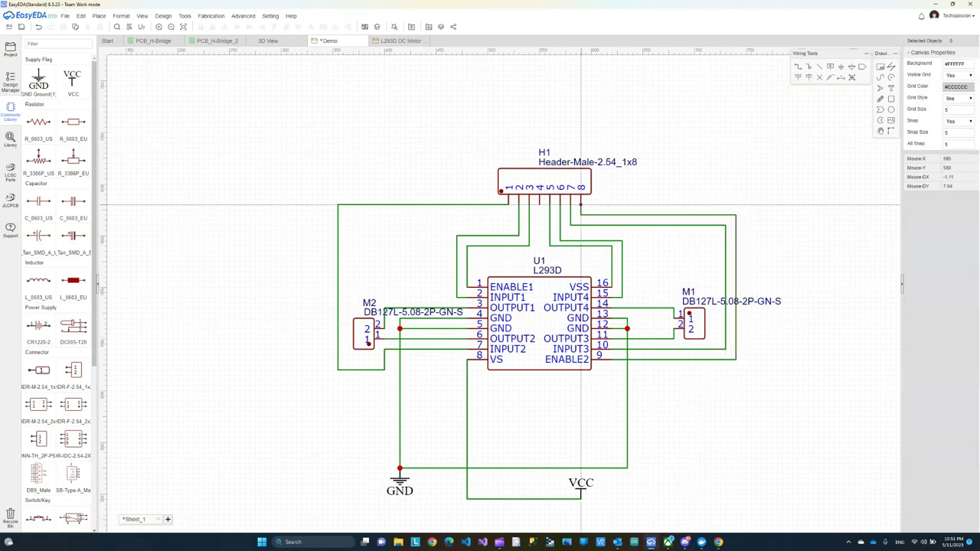
click(581, 206)
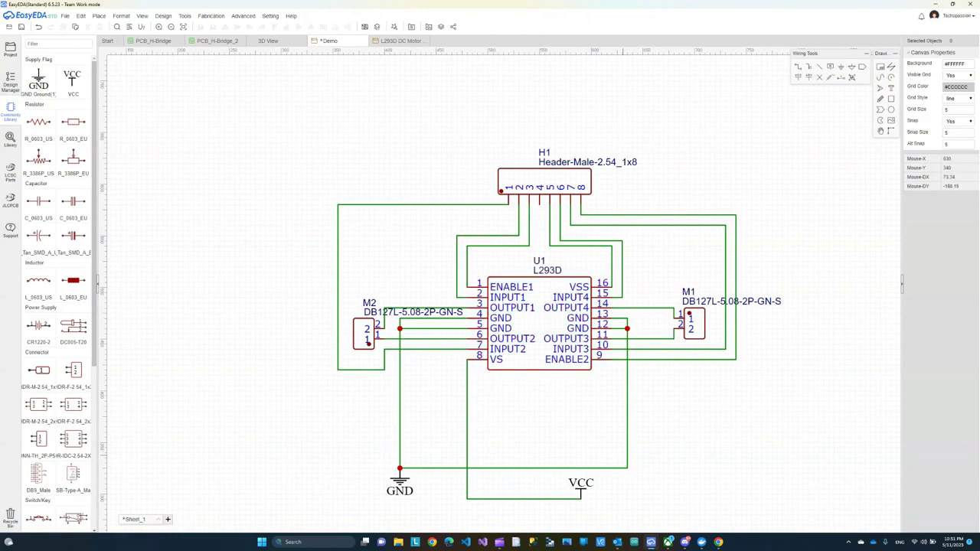
Zoom out and back in to review the fully wired schematic
scroll(535, 313, down, 1)
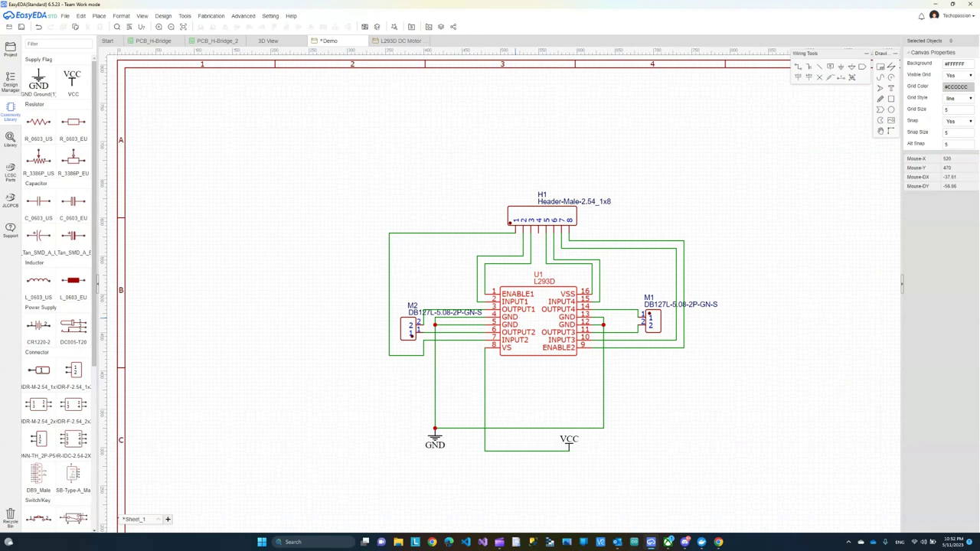
scroll(603, 343, up, 2)
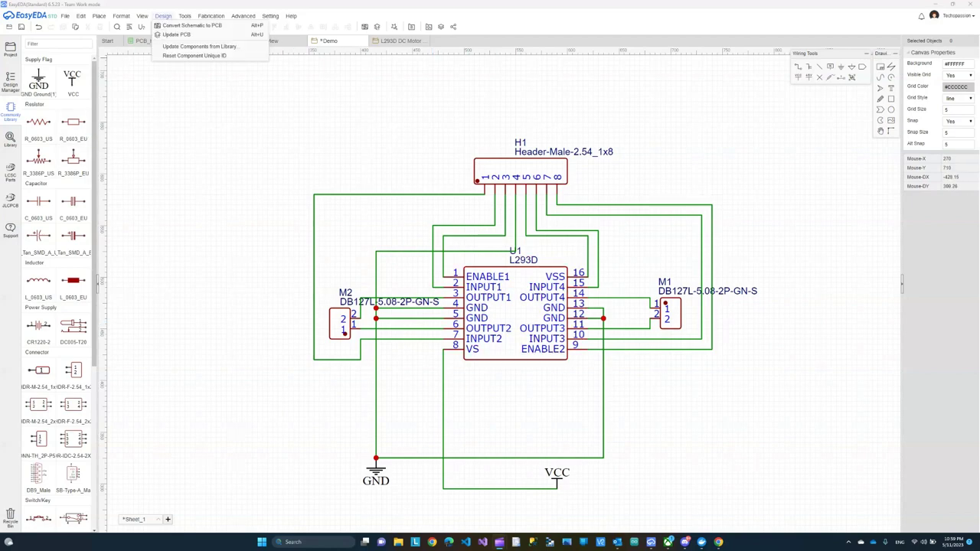
Save the Demo schematic and convert it to a new PCB, skipping the unfinished-nets check
mouse_move(163, 15)
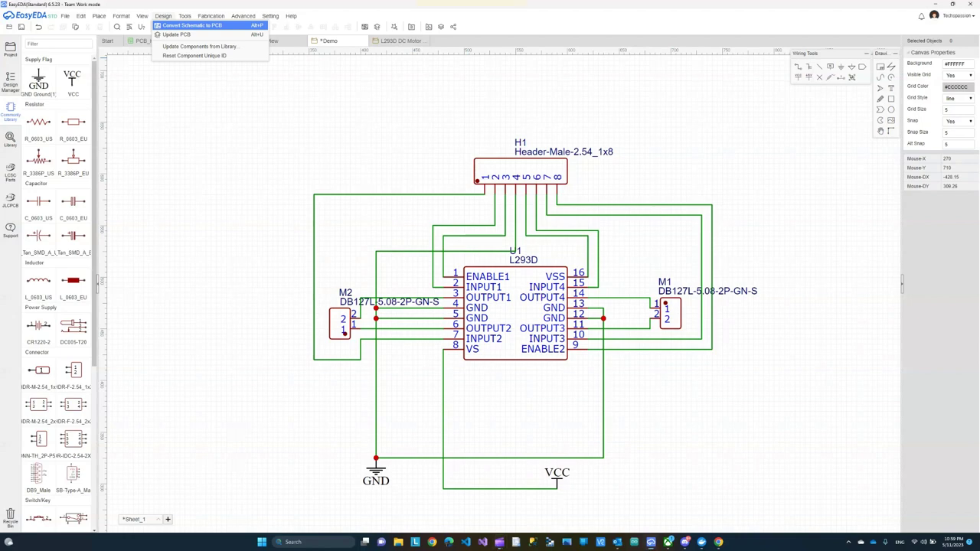
click(191, 25)
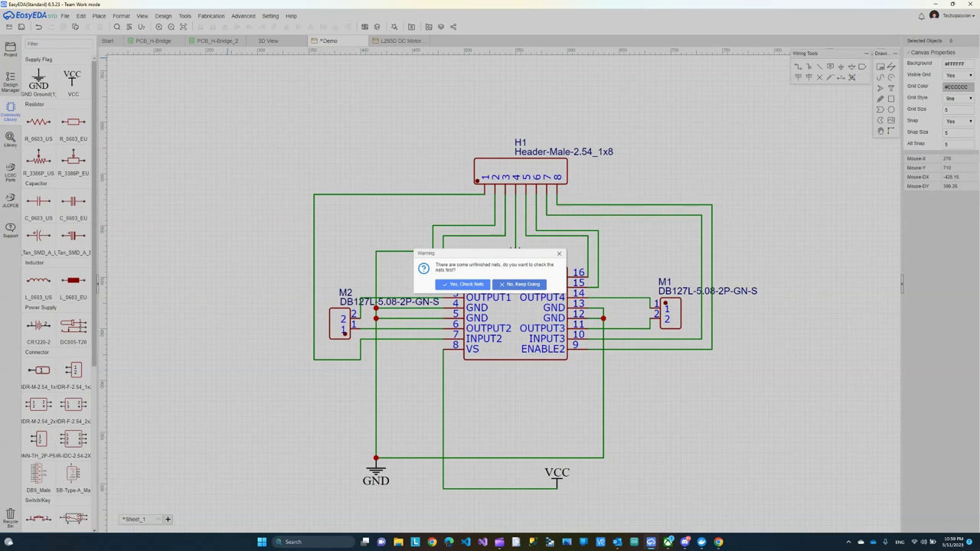
click(519, 284)
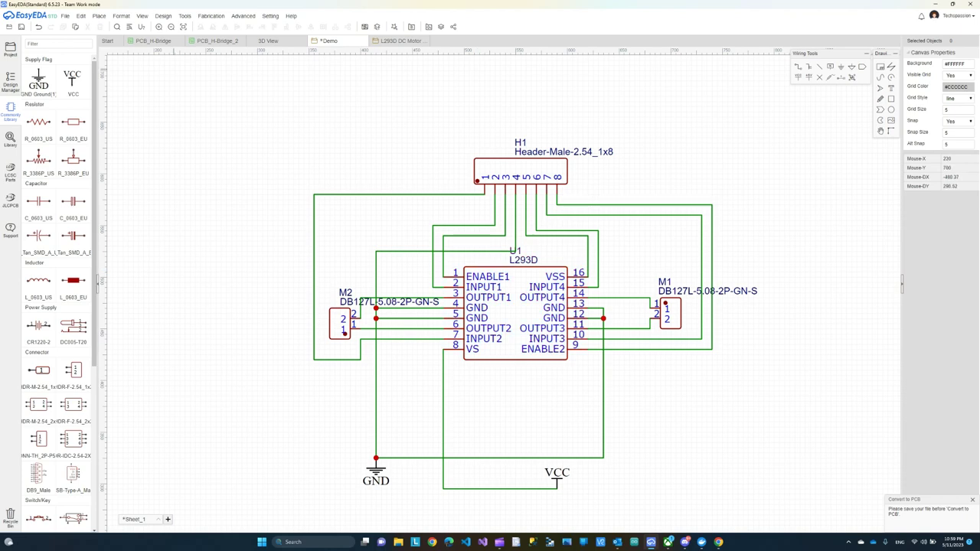
click(65, 15)
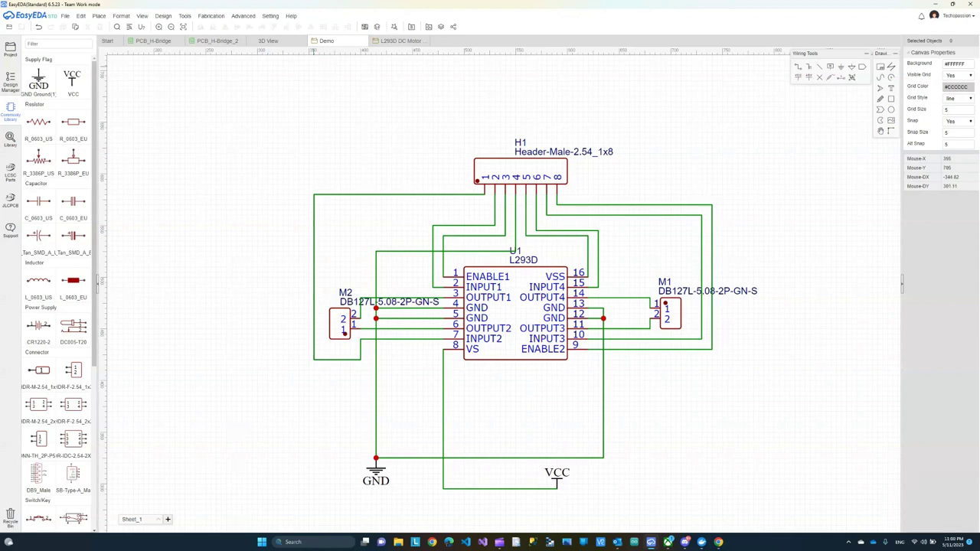
click(163, 16)
click(192, 25)
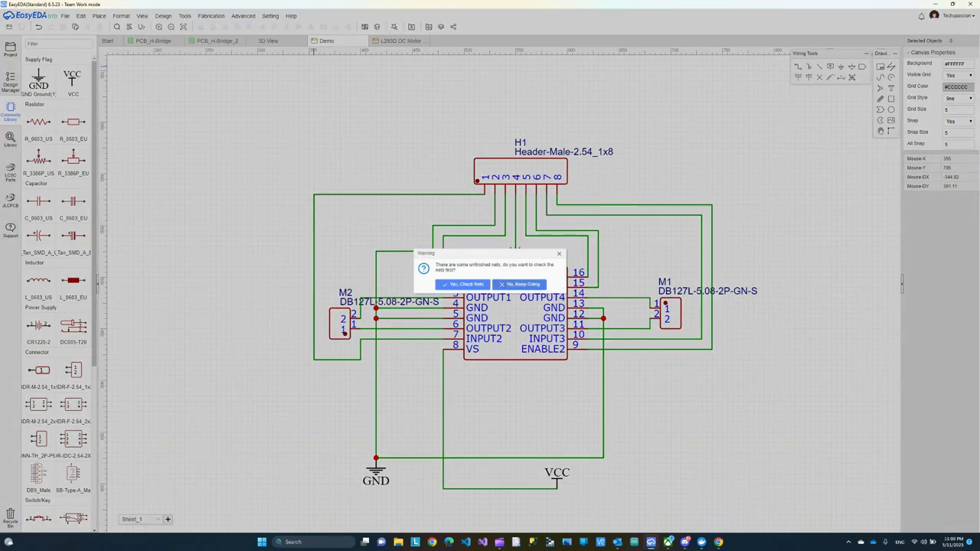
click(462, 284)
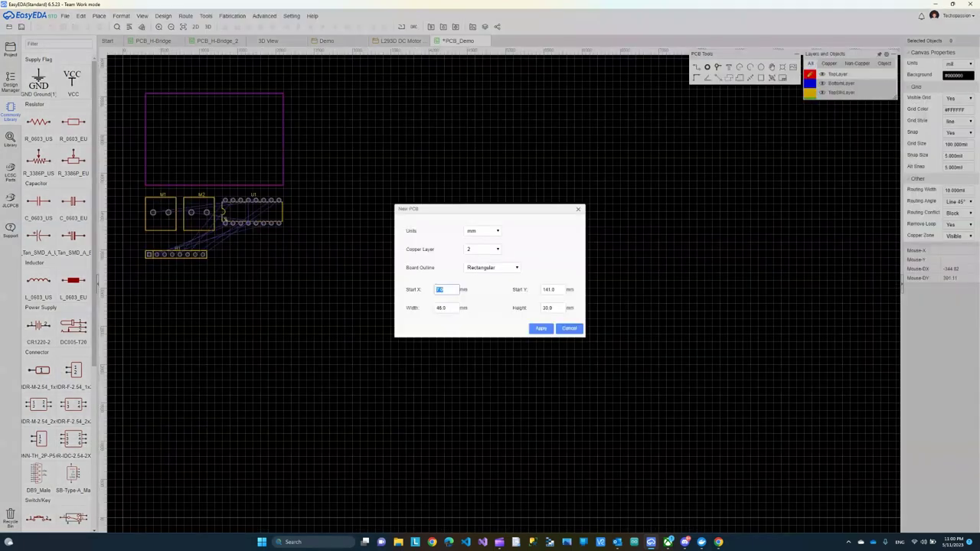
Accept the new board settings in millimetres
click(540, 328)
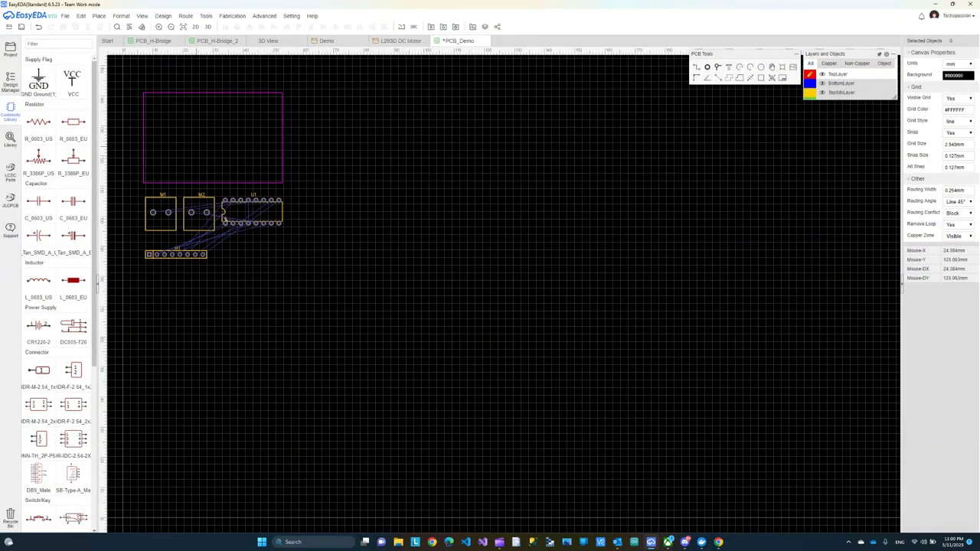
scroll(291, 337, up, 3)
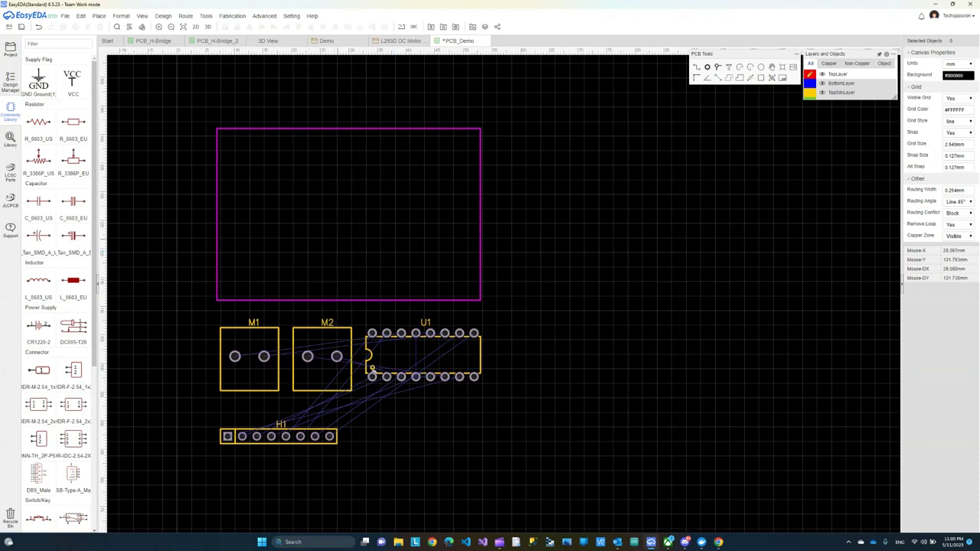
scroll(188, 156, up, 2)
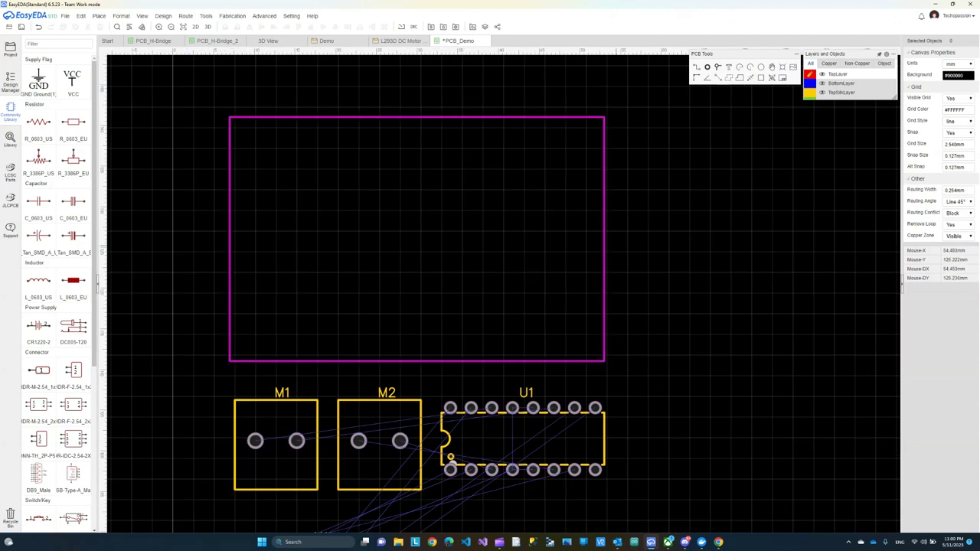
scroll(441, 240, down, 2)
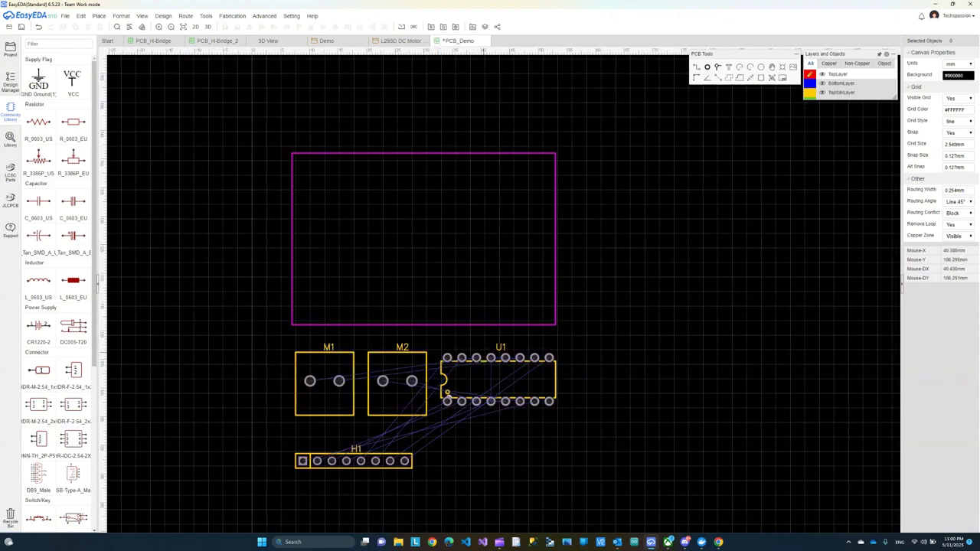
Bring U1, M2 and M1 onto the board, turning U1 and M1 upright
drag(497, 379, 423, 240)
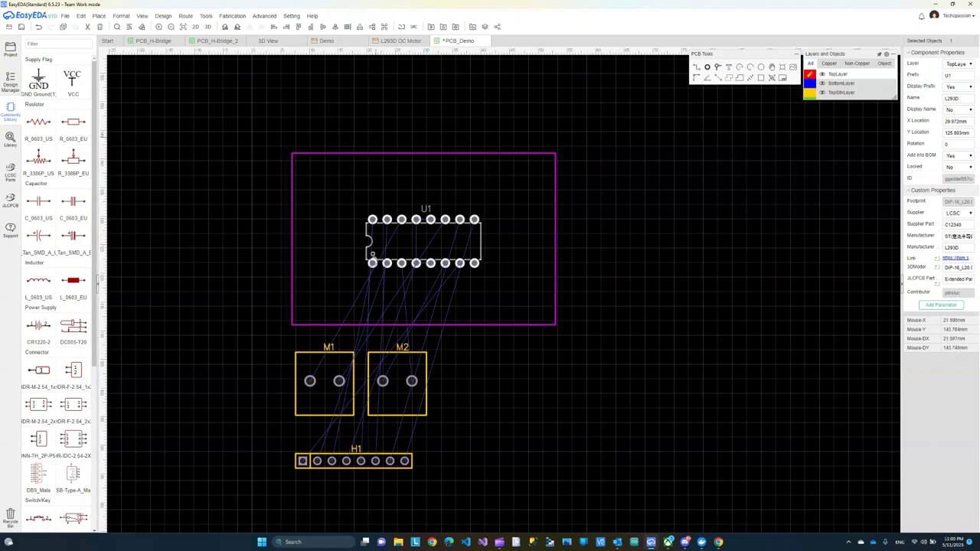
drag(398, 381, 329, 242)
click(424, 208)
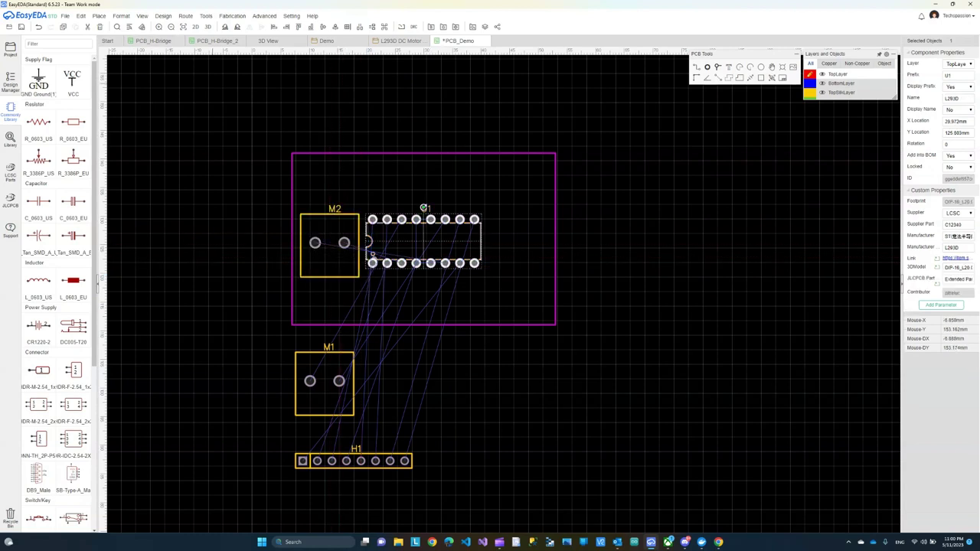
key(space)
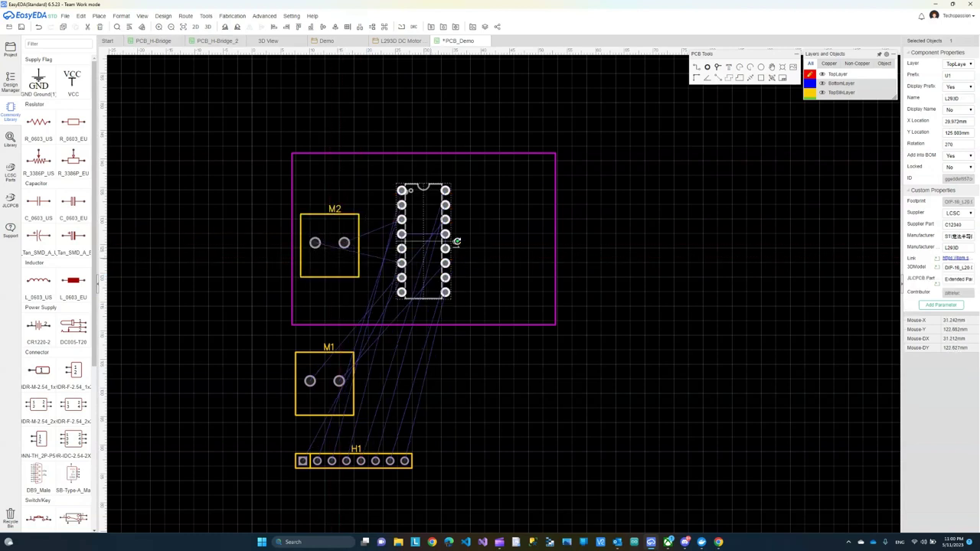
drag(310, 381, 483, 241)
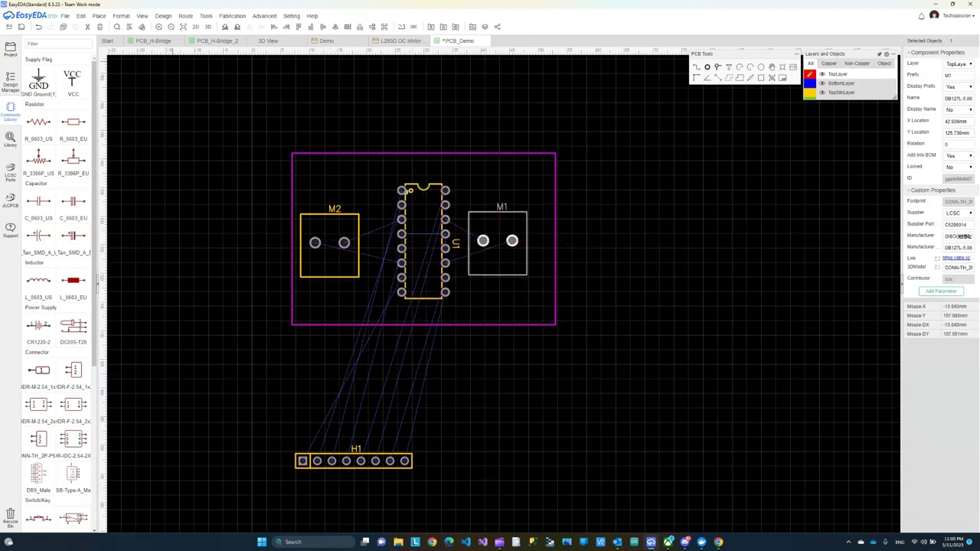
key(space)
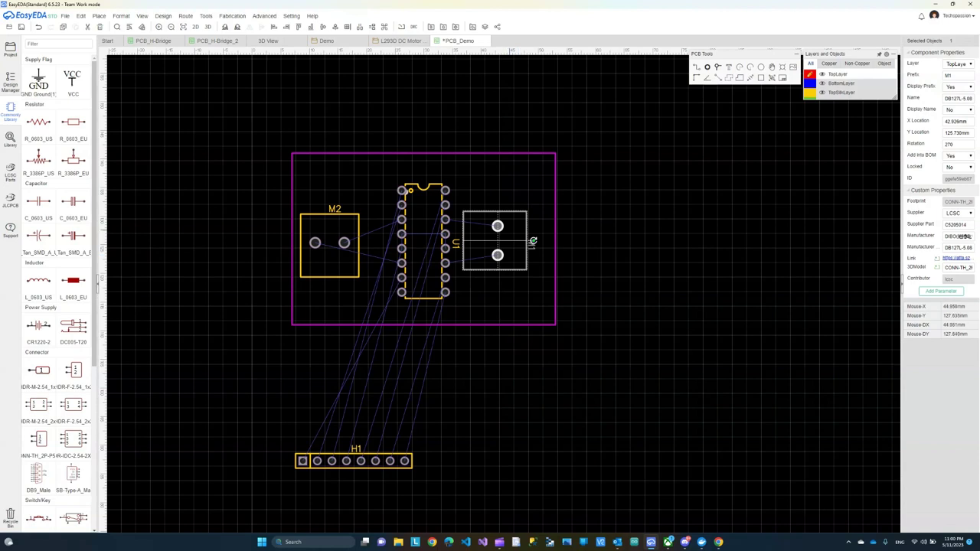
drag(533, 242, 537, 239)
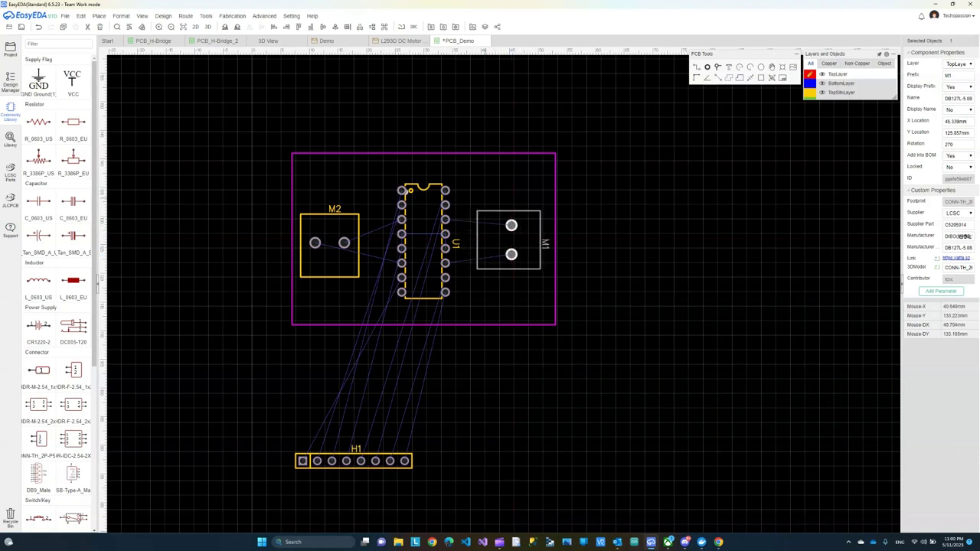
Rotate M2 to face U1, lower M1 and U1, and place header H1 at the top edge
drag(315, 243, 317, 237)
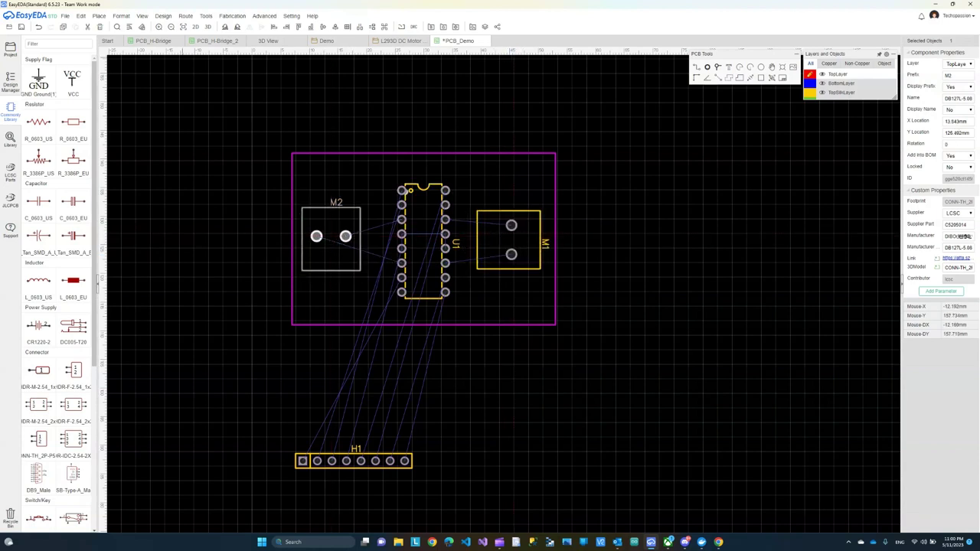
key(space)
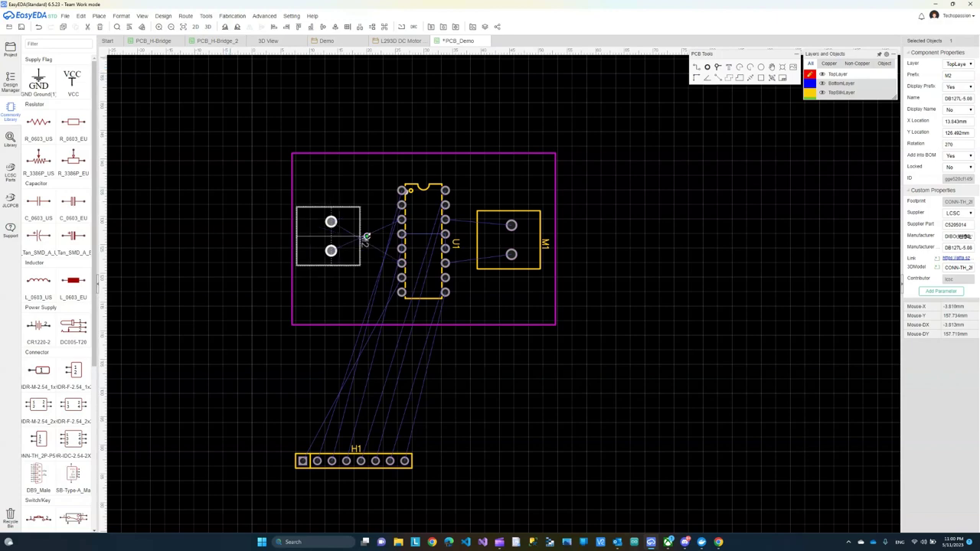
key(space)
key(space)
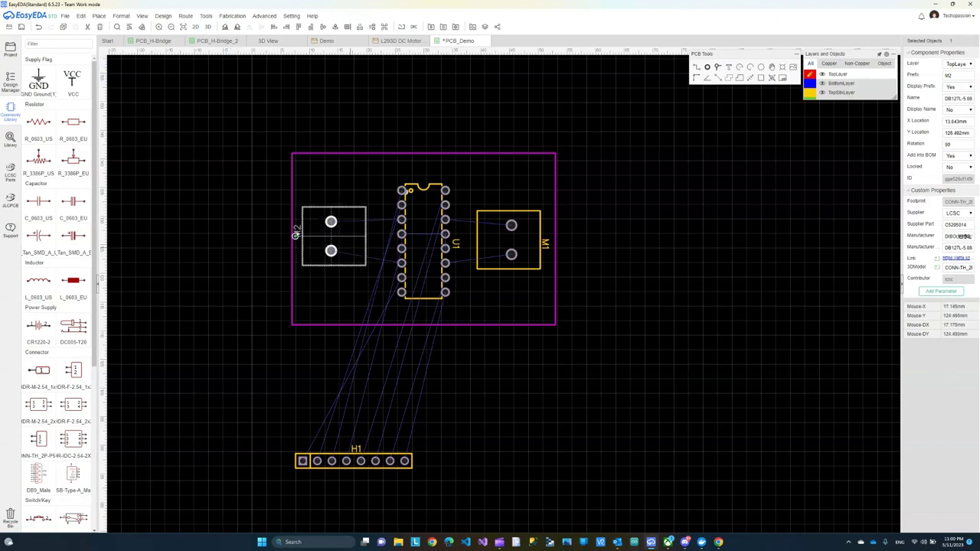
drag(295, 235, 332, 281)
drag(527, 243, 524, 289)
drag(422, 242, 420, 260)
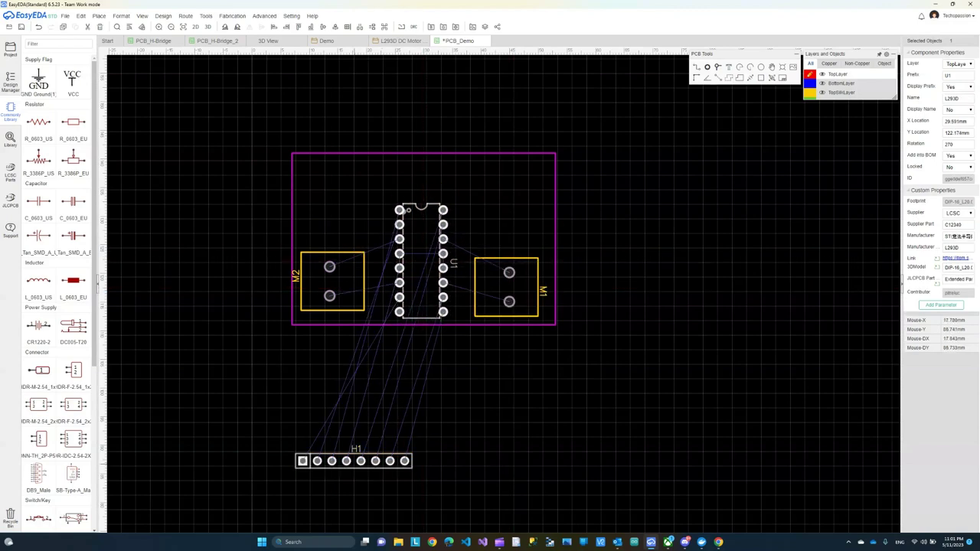
drag(353, 460, 421, 173)
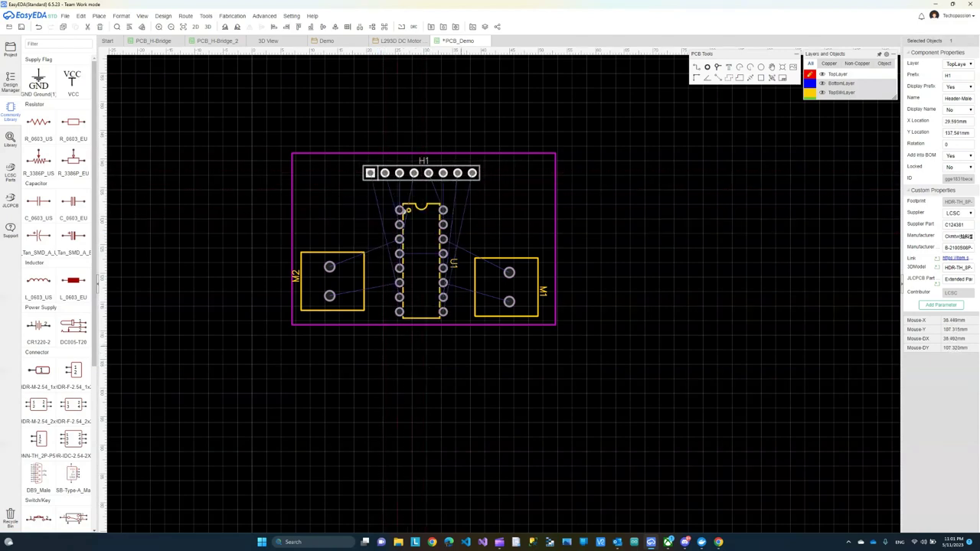
Route top-layer tracks from U1 to both of M2's pads
scroll(326, 254, up, 1)
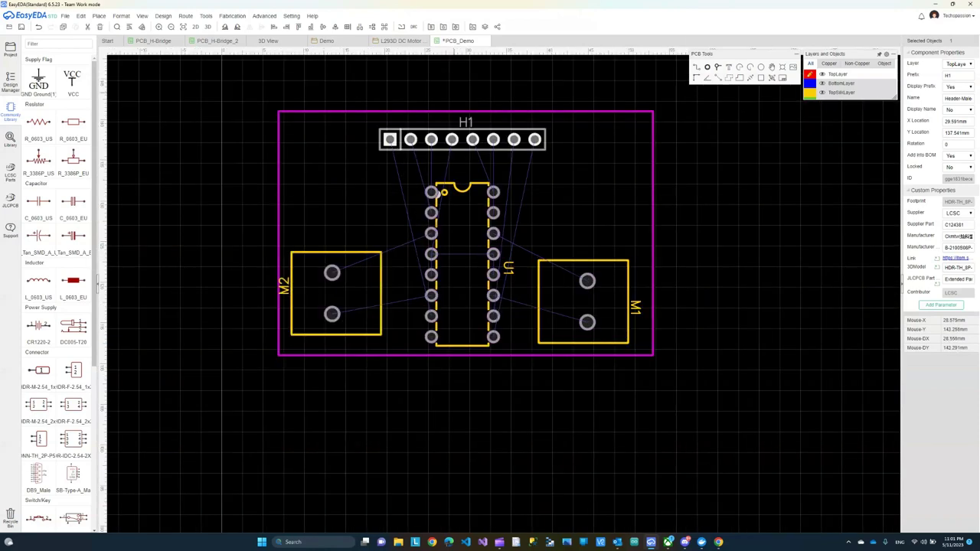
scroll(455, 89, up, 1)
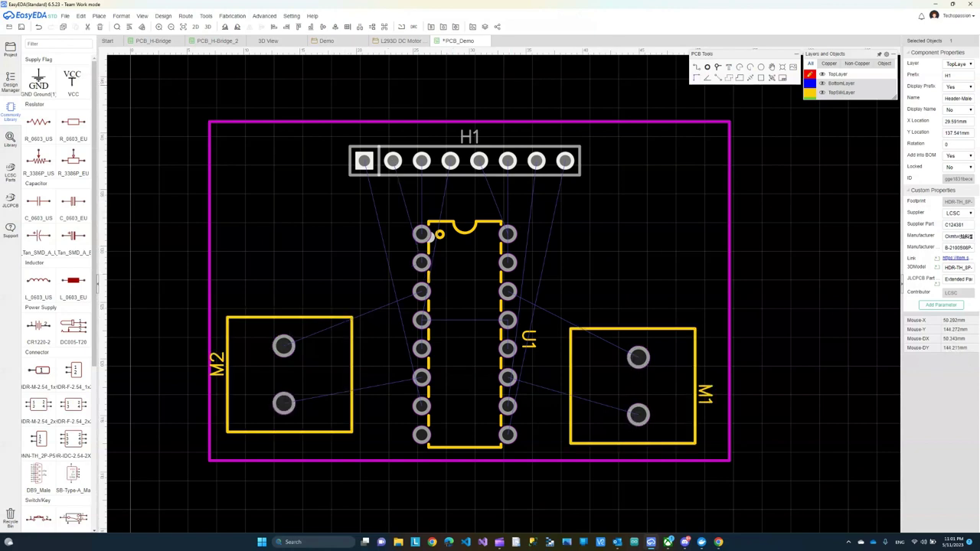
key(Escape)
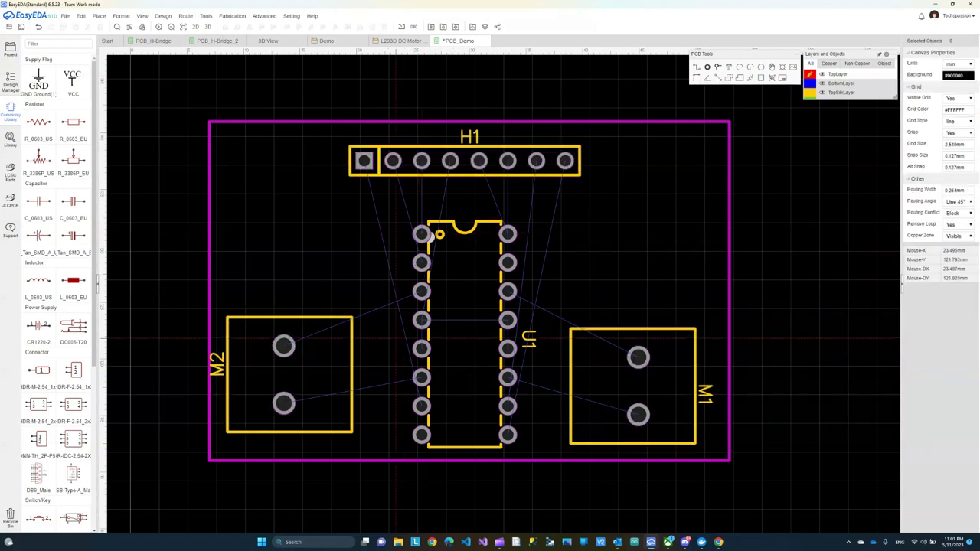
click(421, 291)
click(283, 346)
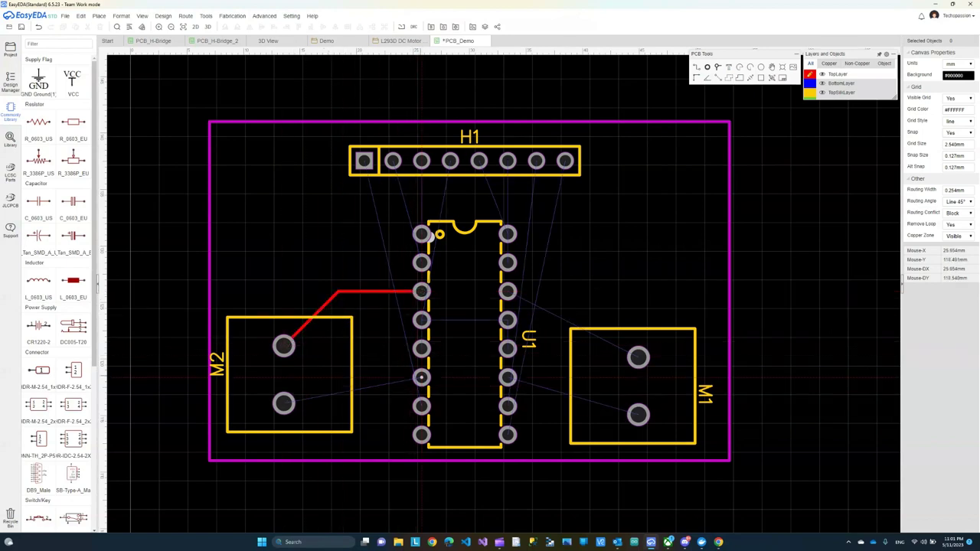
click(421, 377)
click(284, 403)
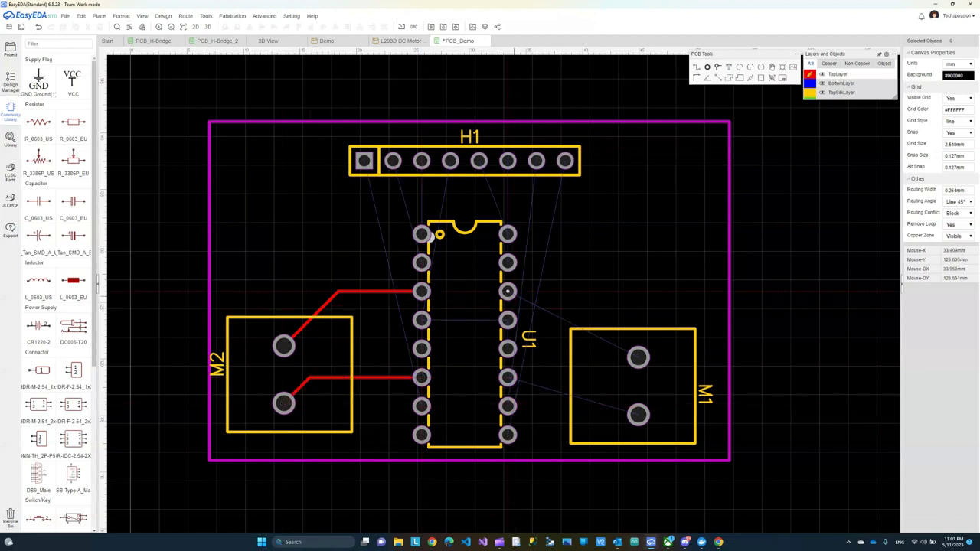
Route tracks from U1 to M1's upper and lower pads
click(507, 291)
click(639, 357)
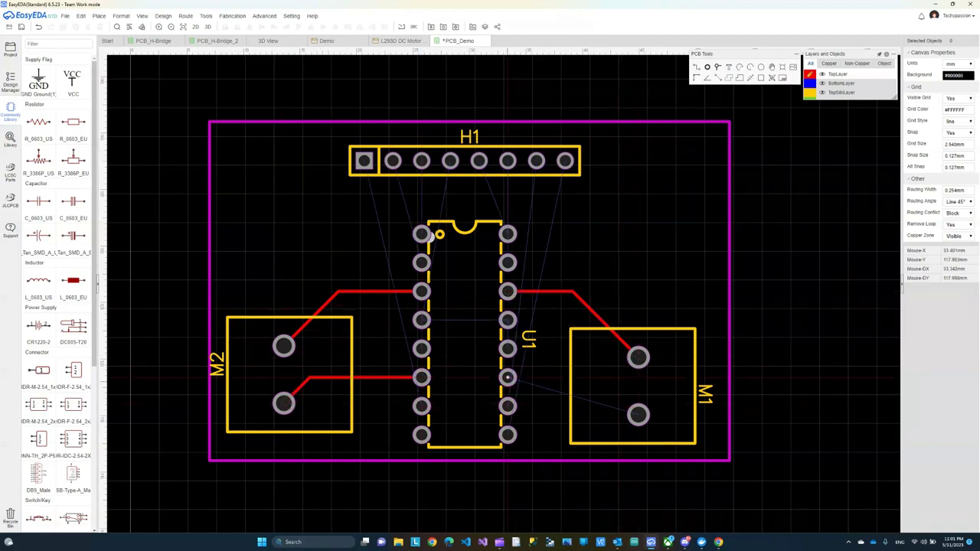
click(508, 377)
click(639, 415)
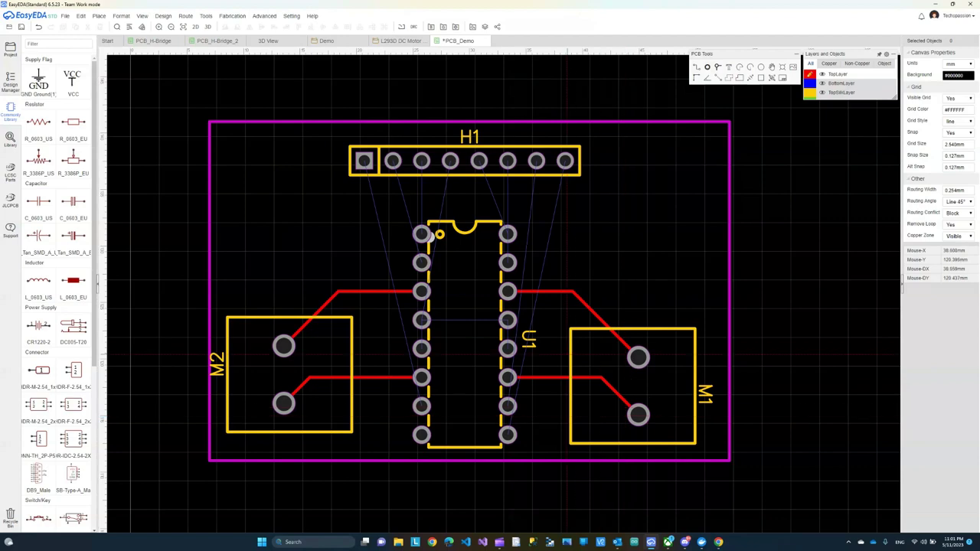
Connect U1 pins 1 and 2 to H1 pins 3 and 2
click(422, 161)
click(421, 261)
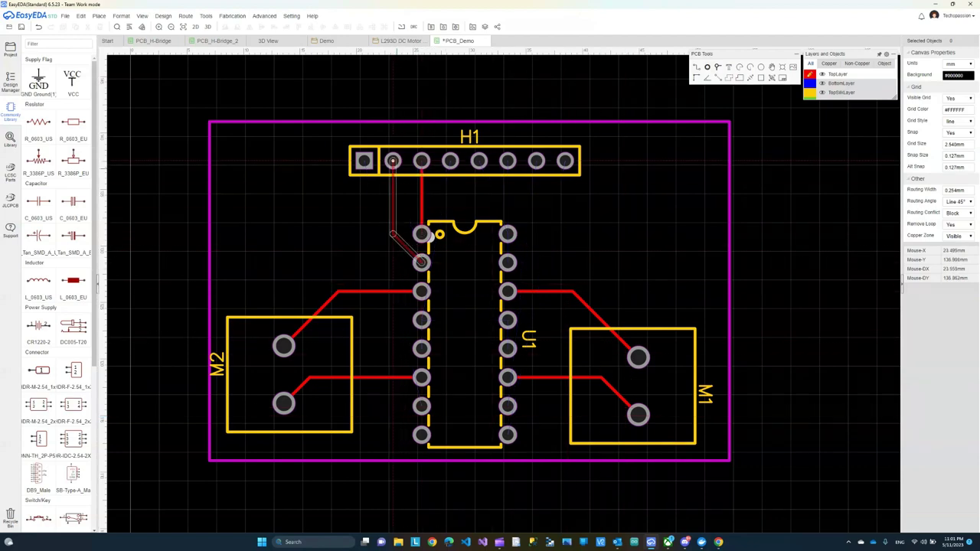
click(392, 160)
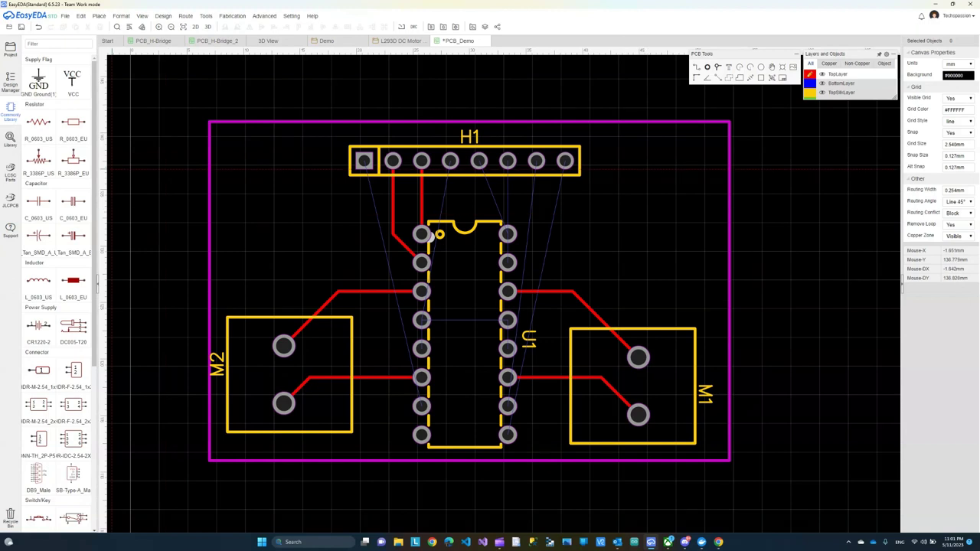
Uncheck GND in the Design Manager's Nets list to hide its ratlines
click(10, 50)
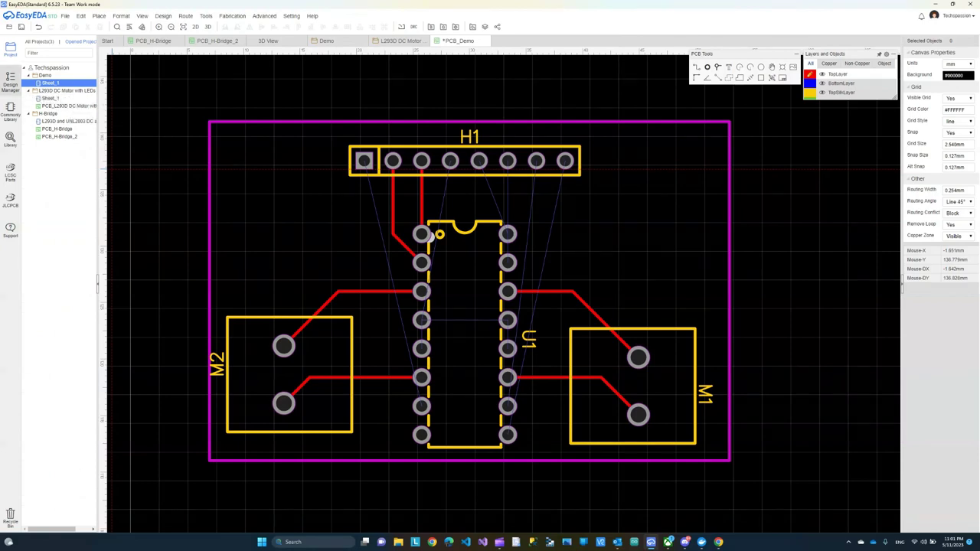
click(10, 83)
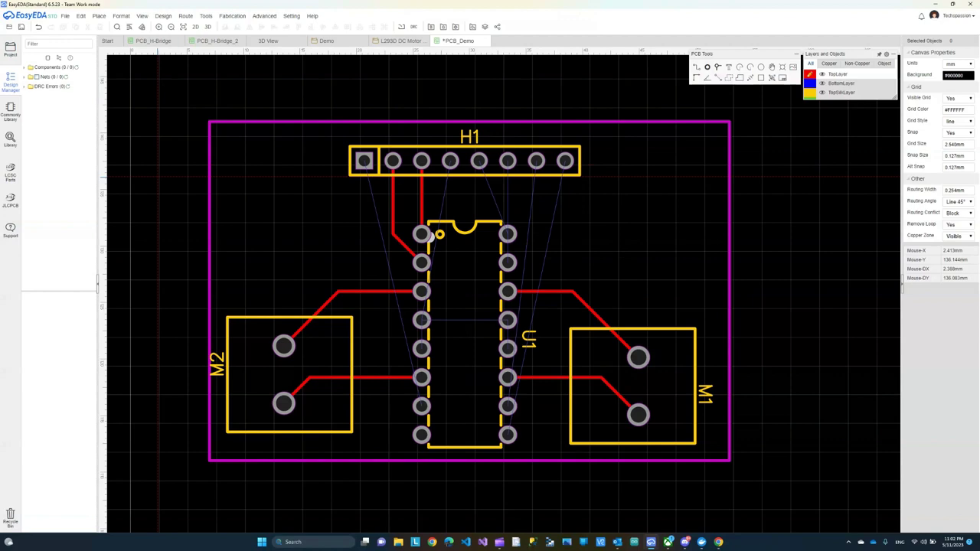
click(70, 76)
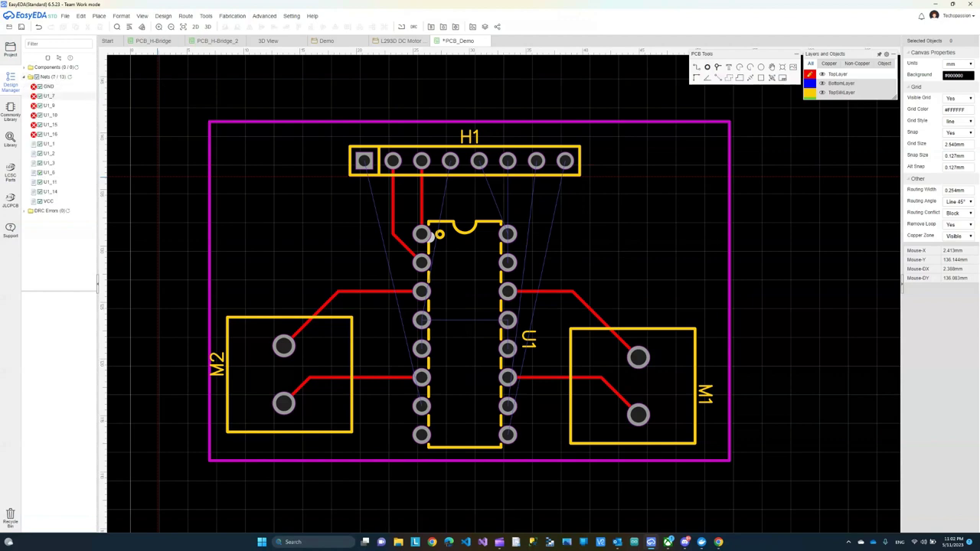
click(40, 87)
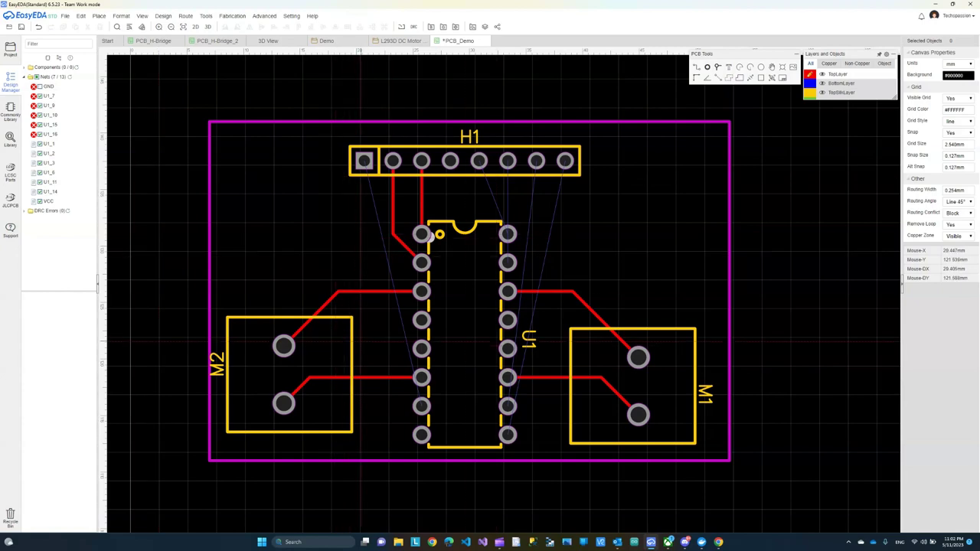
Nudge M2 right and up, and raise M1 level with it beside U1
mouse_move(283, 343)
mouse_down()
mouse_move(305, 325)
mouse_move(310, 367)
mouse_move(311, 304)
mouse_up()
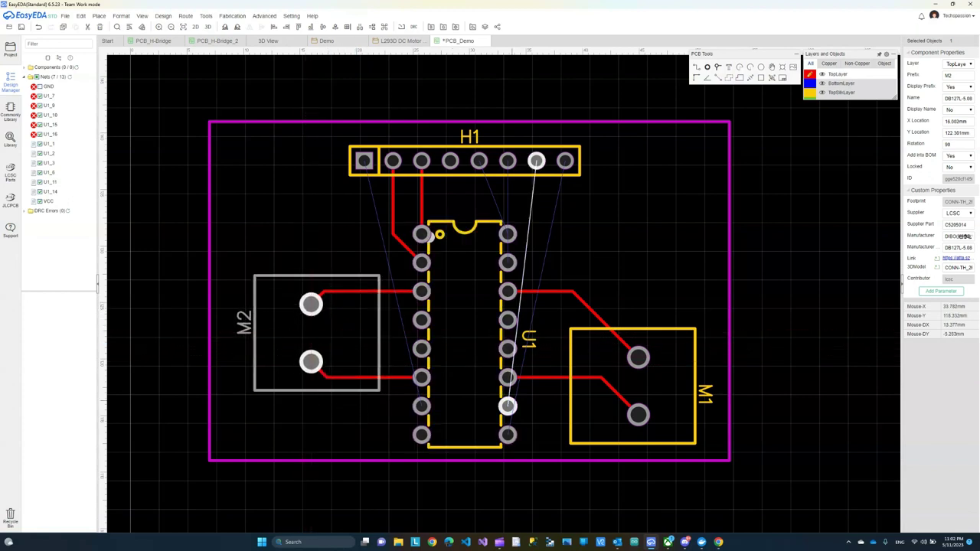
drag(613, 444, 596, 392)
drag(316, 383, 325, 383)
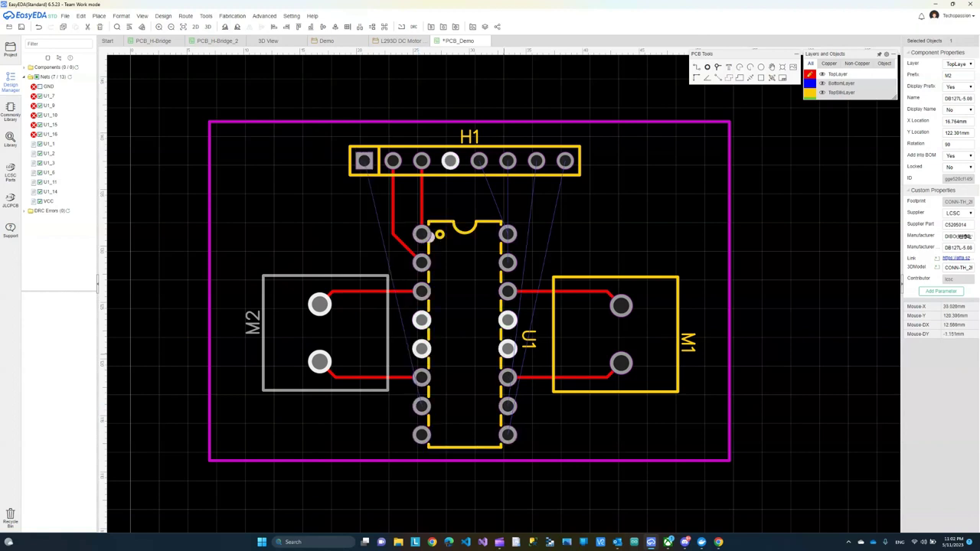
Route U1 pin 7 along the board's left edge up to H1 pin 1
key(w)
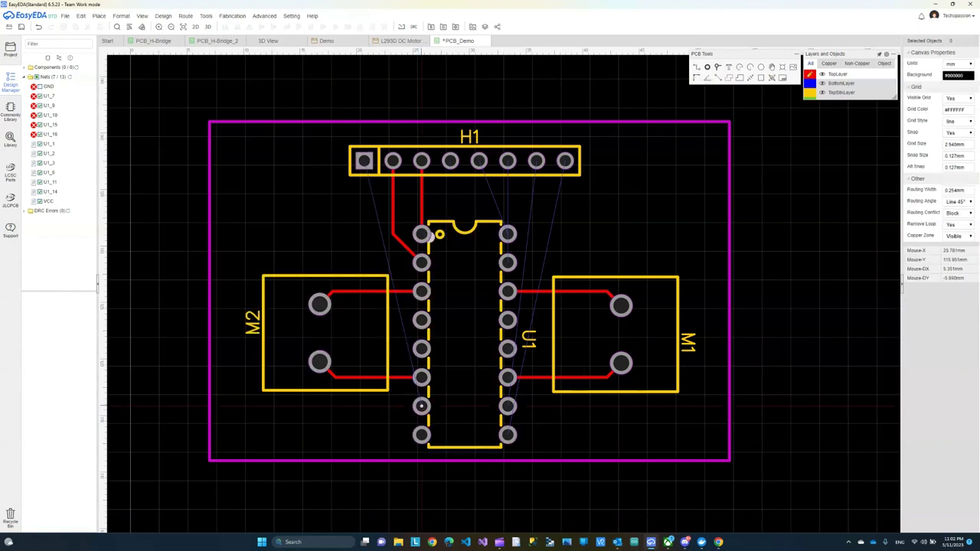
click(421, 405)
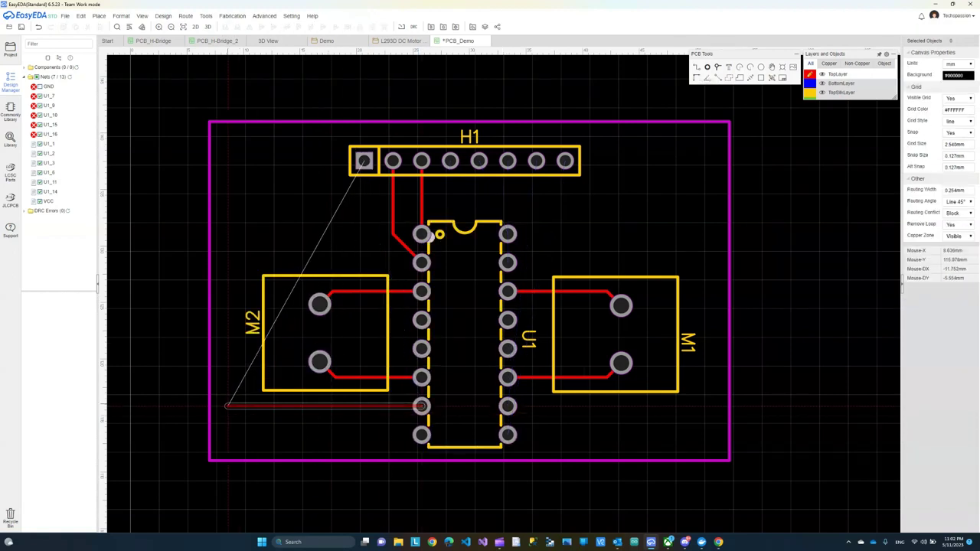
click(229, 406)
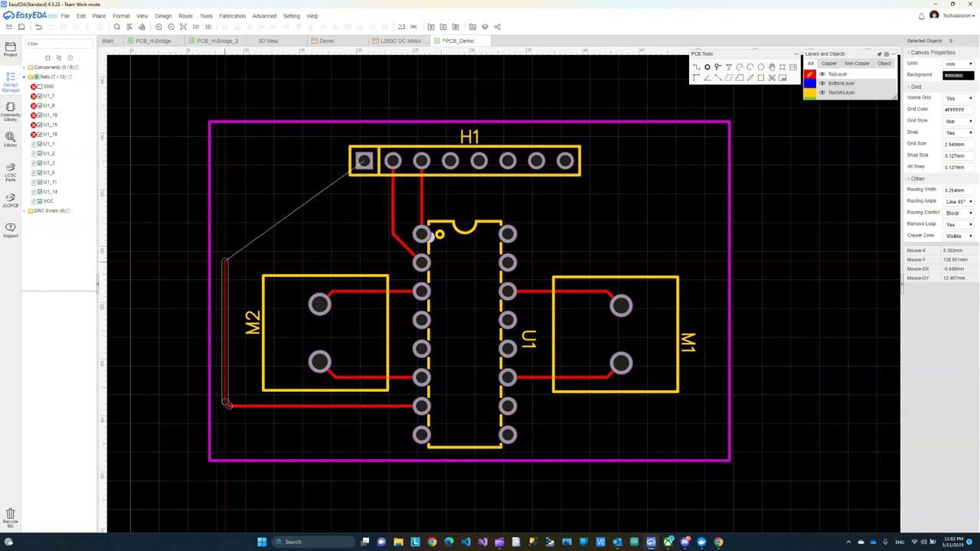
click(225, 260)
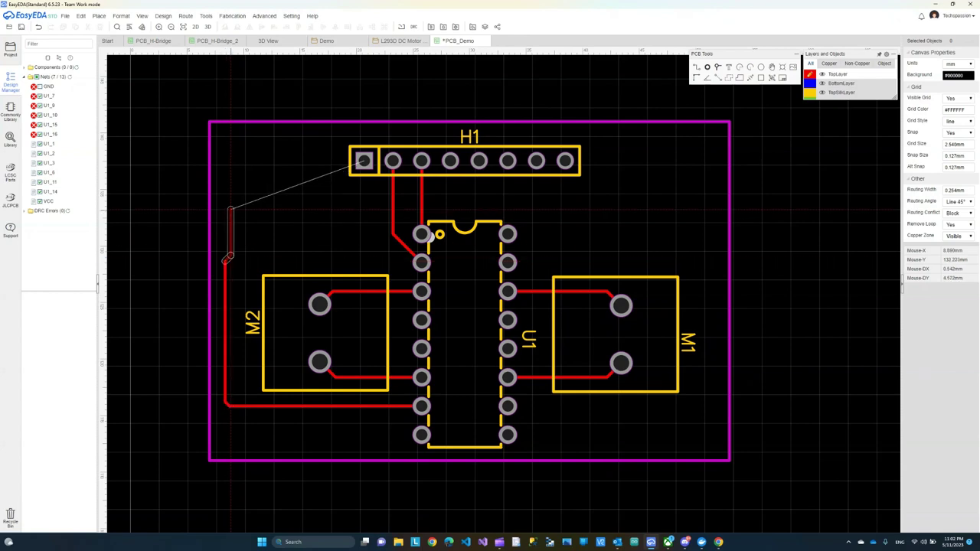
click(364, 161)
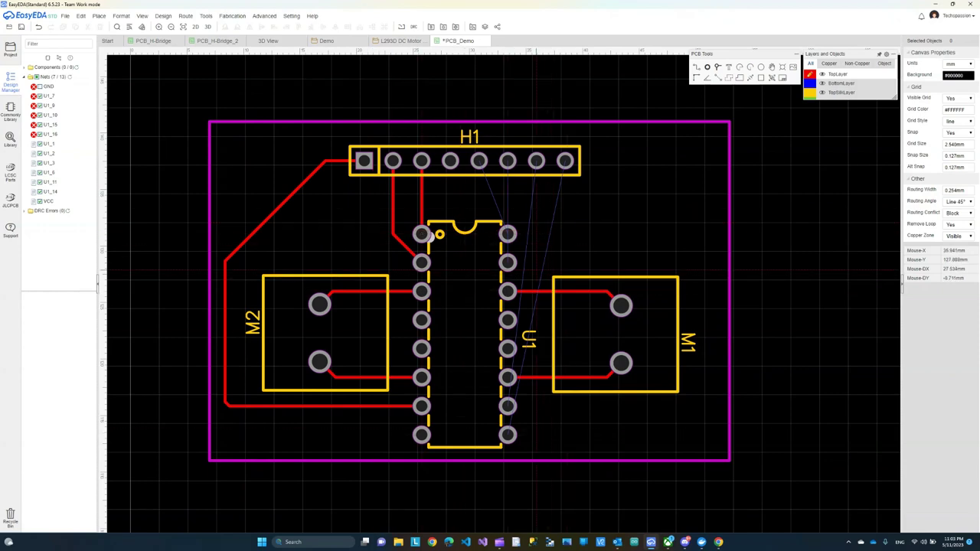
Connect U1 to H1 pin 6 and U1 pin 16 to another H1 pin
click(507, 263)
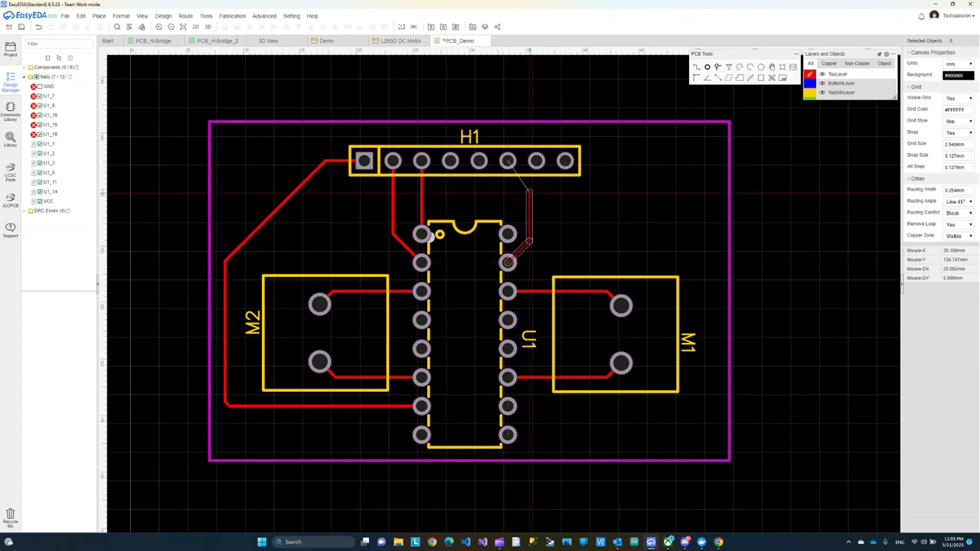
click(526, 192)
click(508, 161)
click(508, 233)
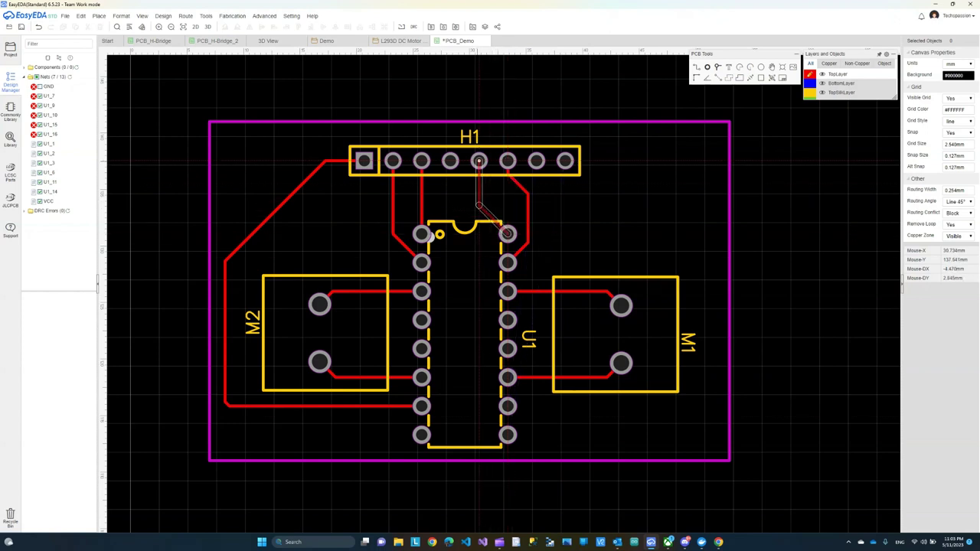
click(479, 161)
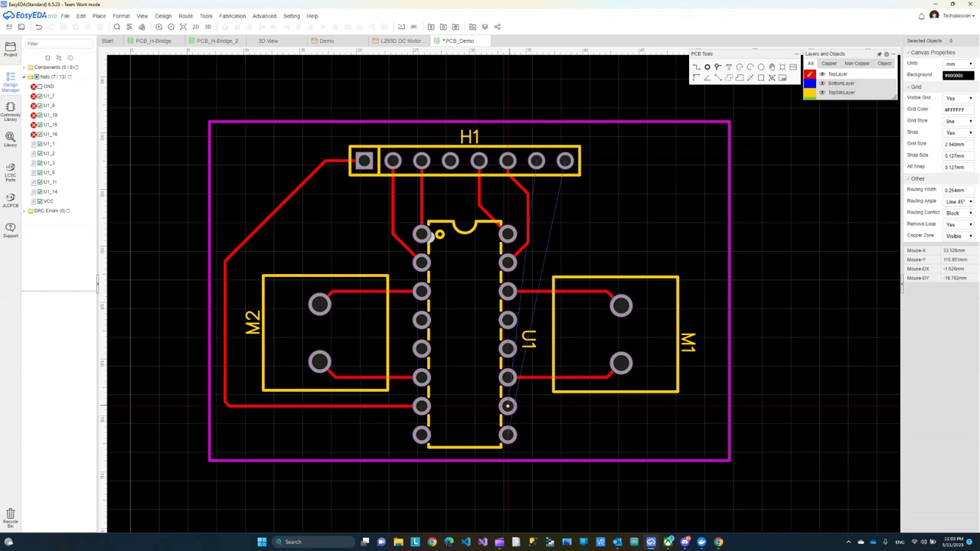
Route U1's lower-right pin around M1's right side up to an H1 pin
click(508, 406)
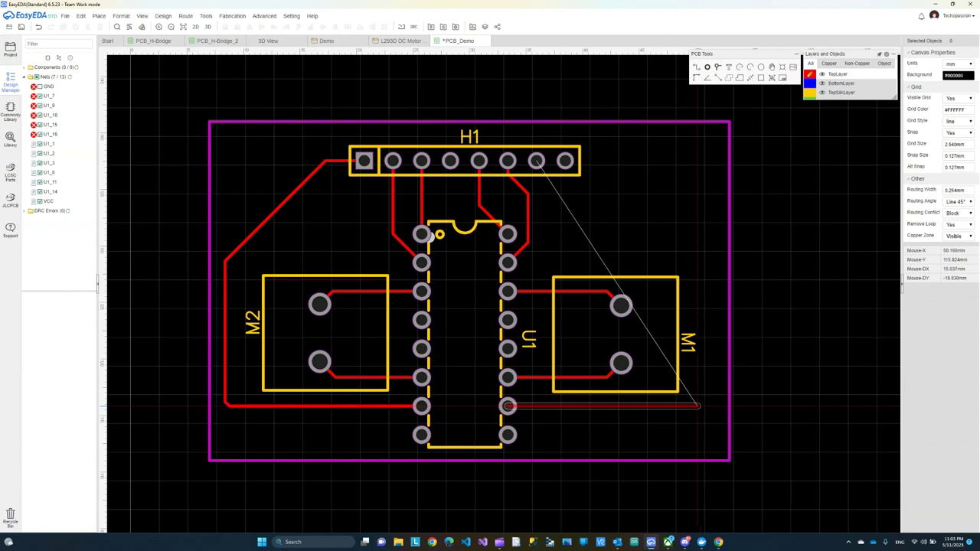
click(697, 406)
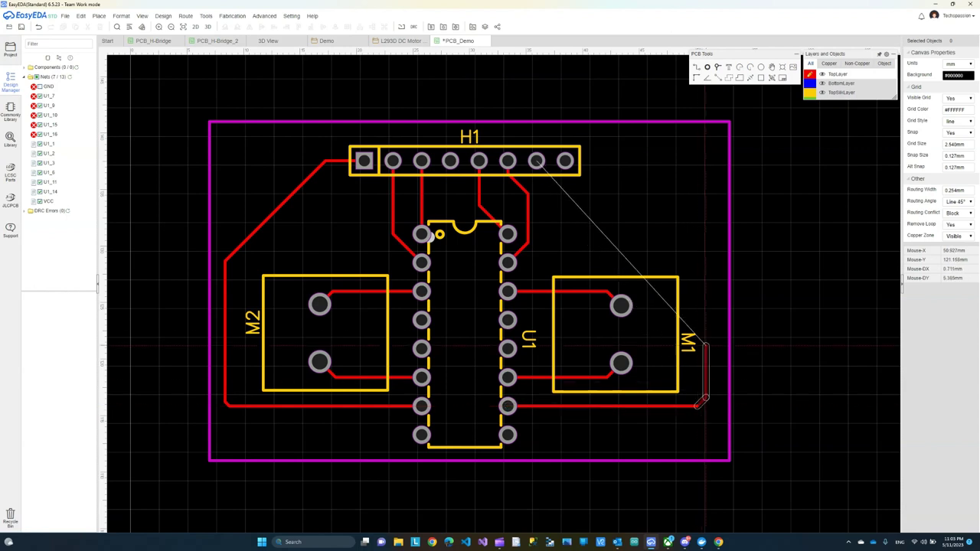
click(707, 266)
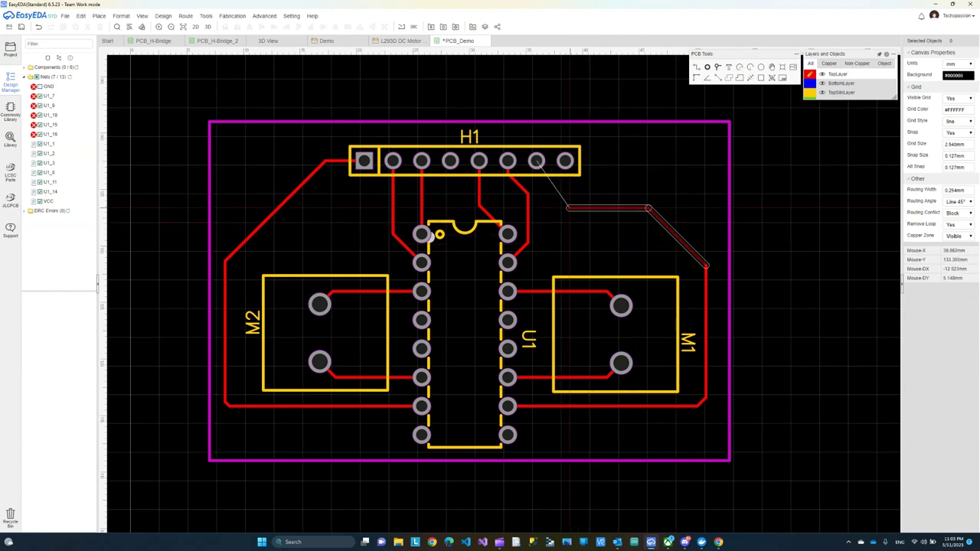
click(568, 207)
click(536, 161)
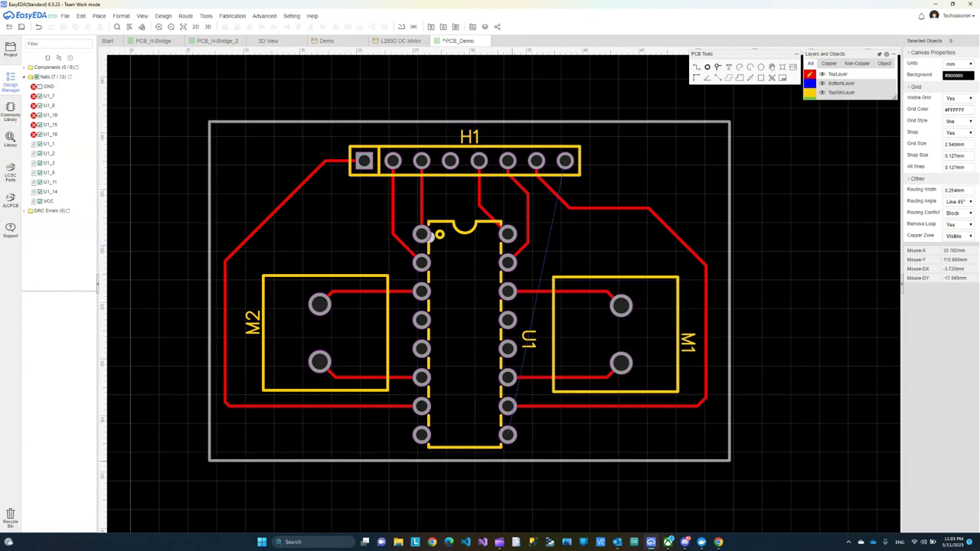
Route U1's bottom-right pad through a via to a blue bottom-layer track ending on H1
click(507, 435)
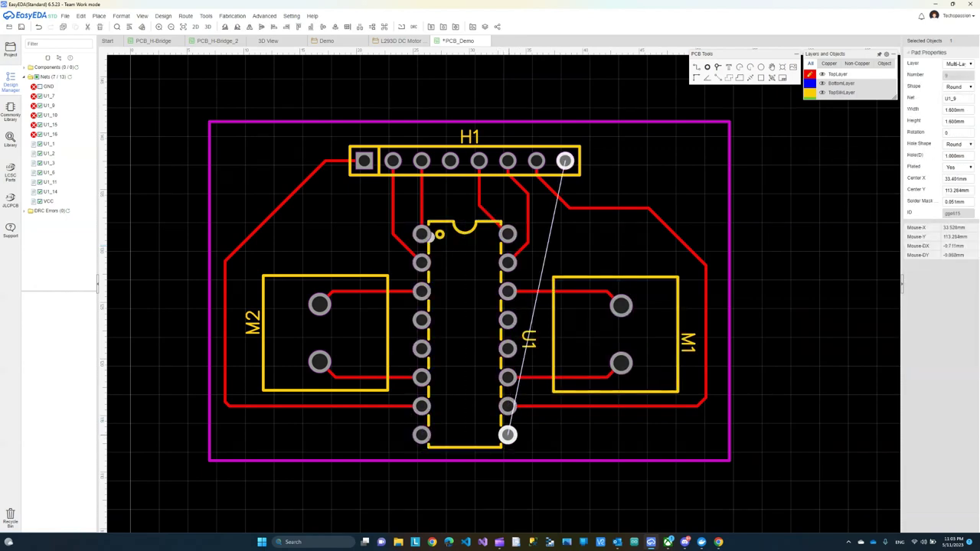
key(Escape)
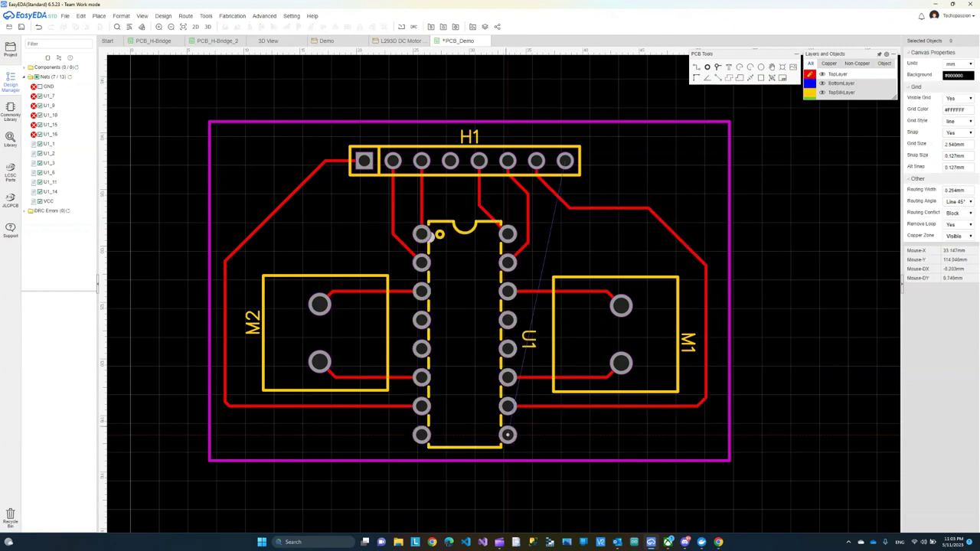
click(508, 435)
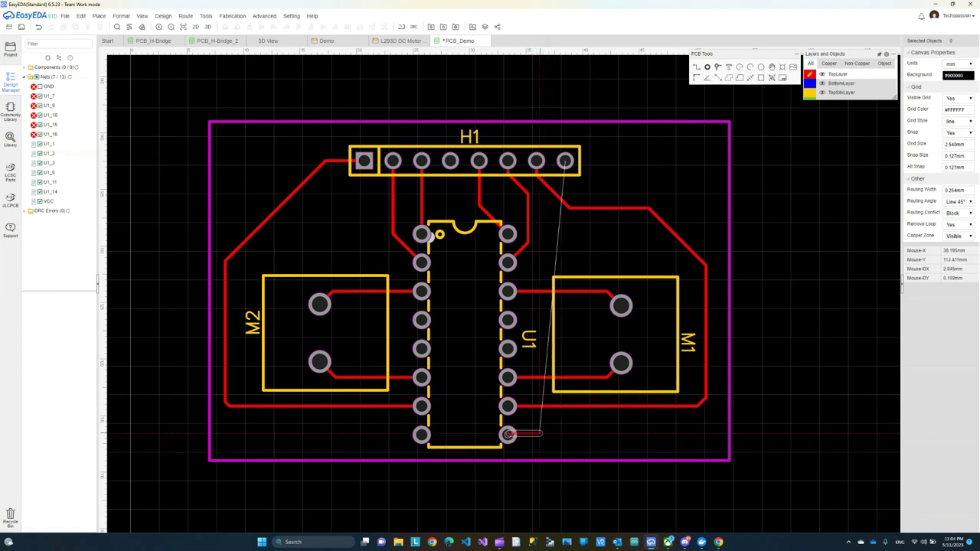
click(535, 435)
key(b)
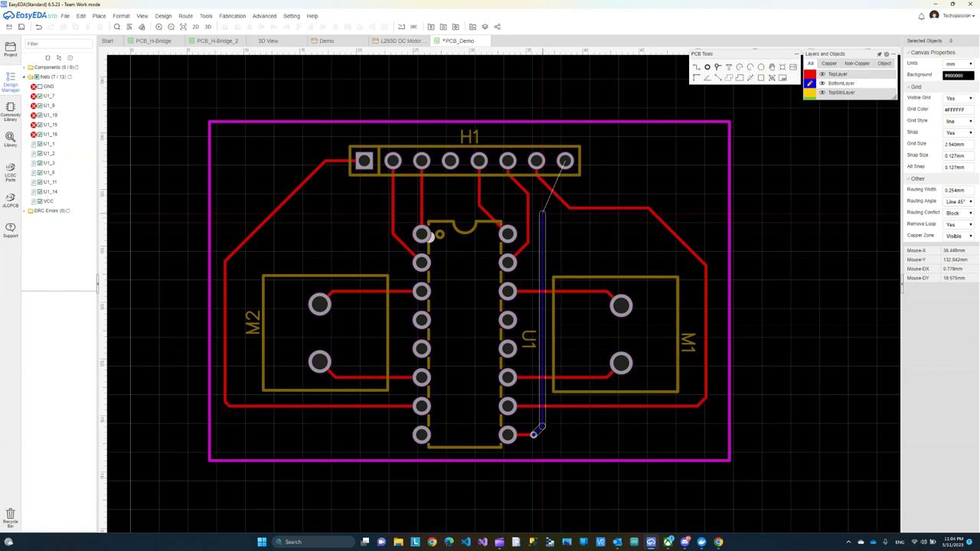
click(542, 214)
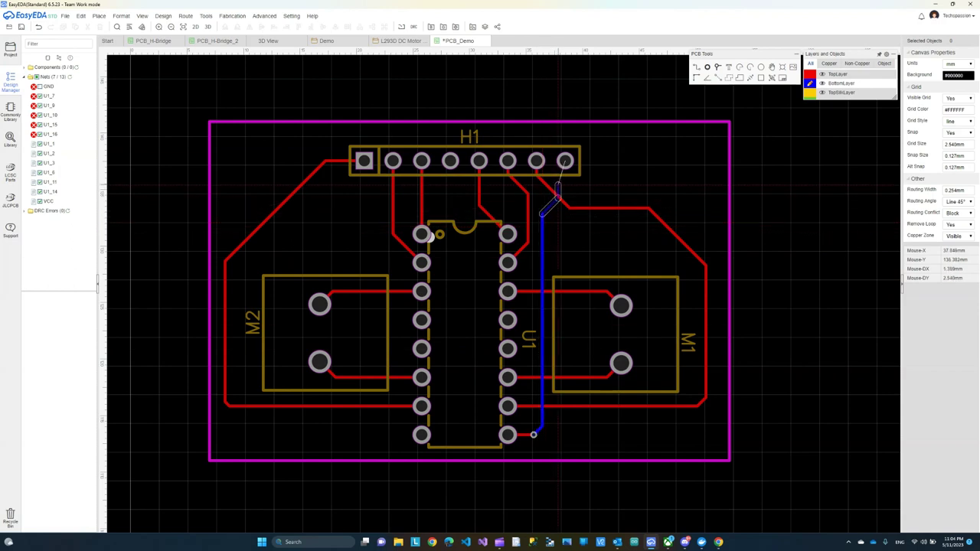
click(565, 161)
mouse_move(843, 83)
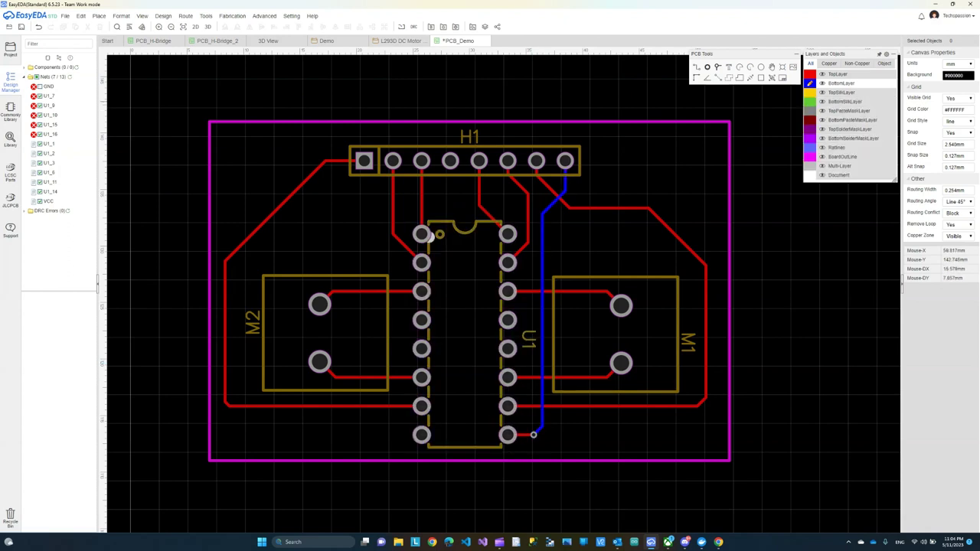
Switch back to the top layer and draw a copper area over the board
key(t)
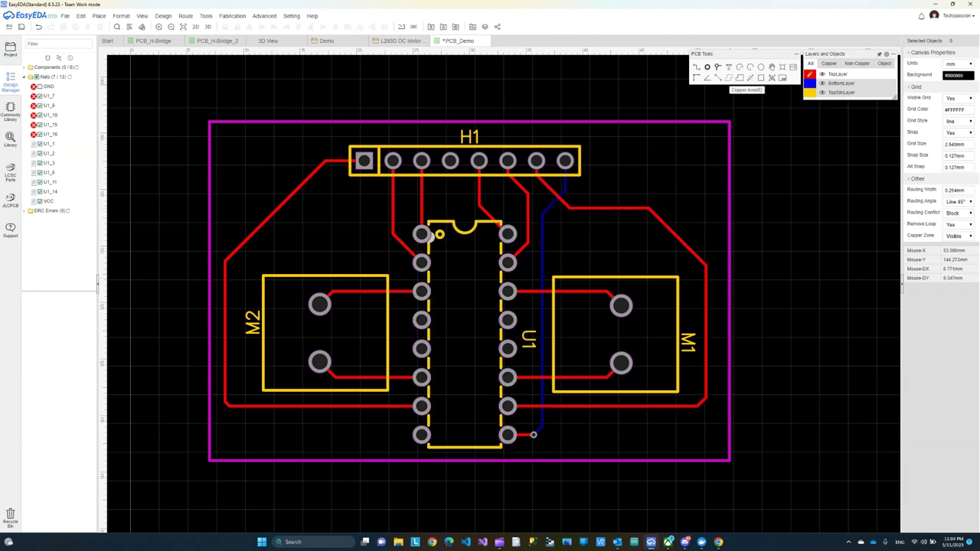
click(439, 234)
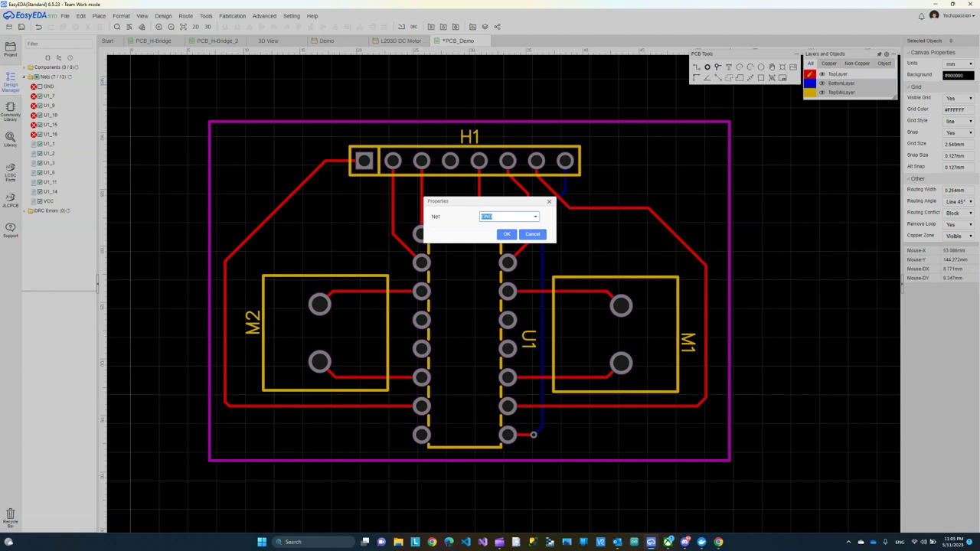
Confirm GND as the copper area's net and rebuild the pour with Shift+B
click(506, 233)
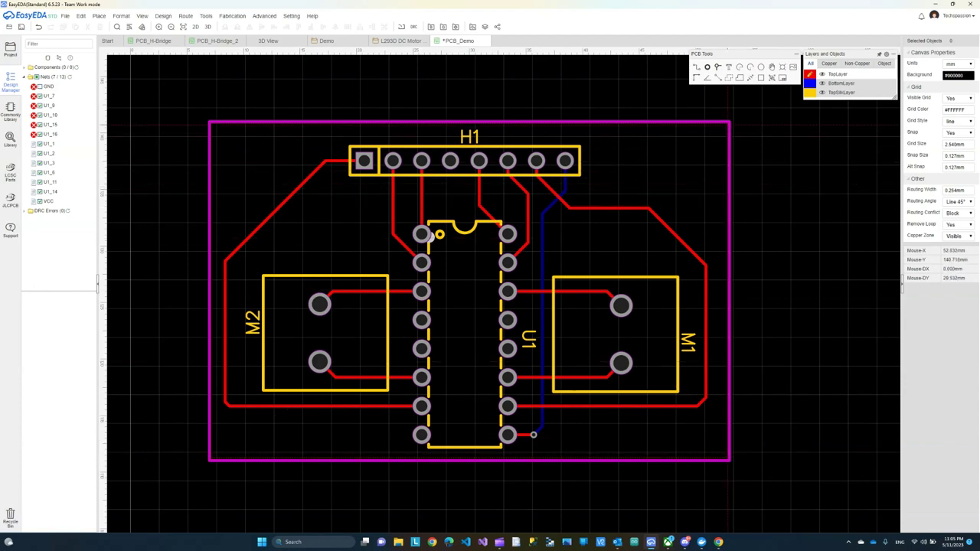
key(shift+b)
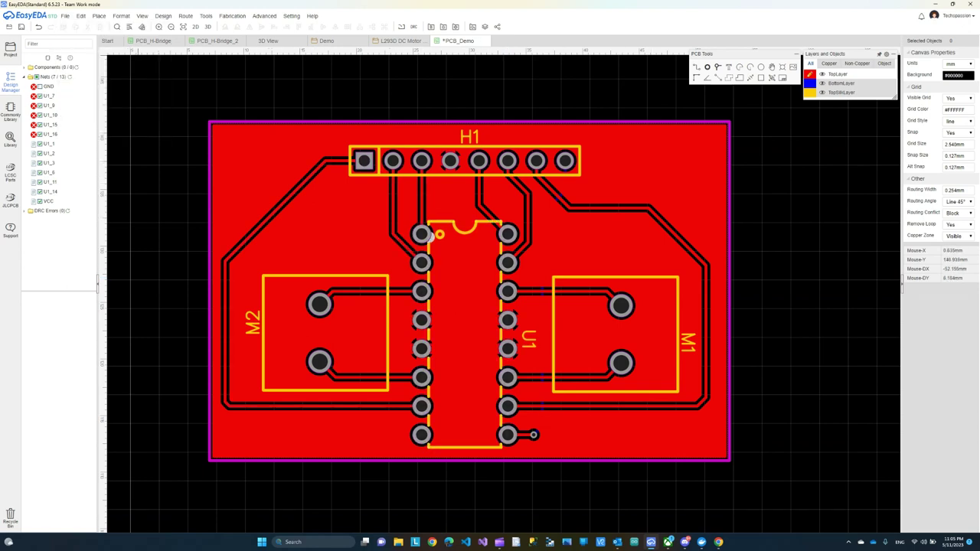
Save the board and preview it in the 3D view
key(ctrl+s)
key(alt+3)
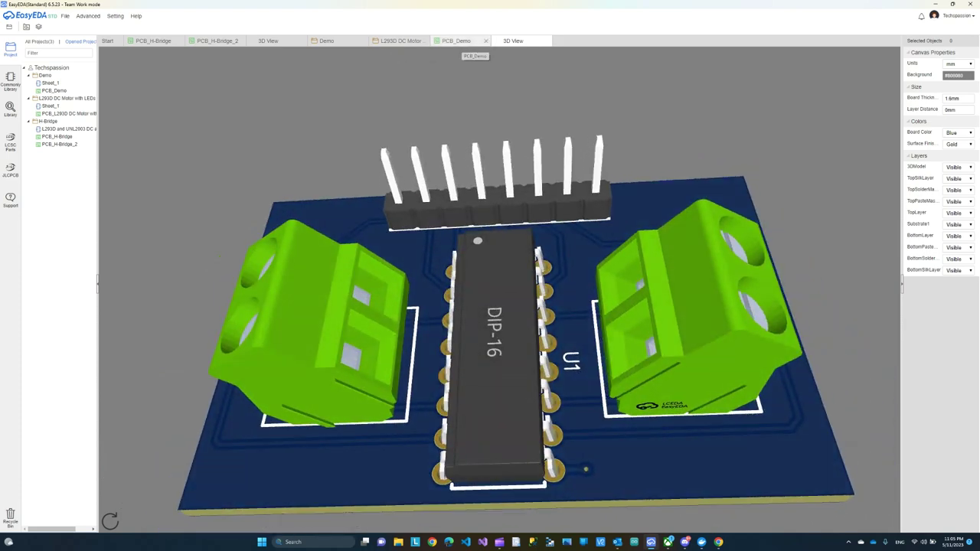
click(456, 40)
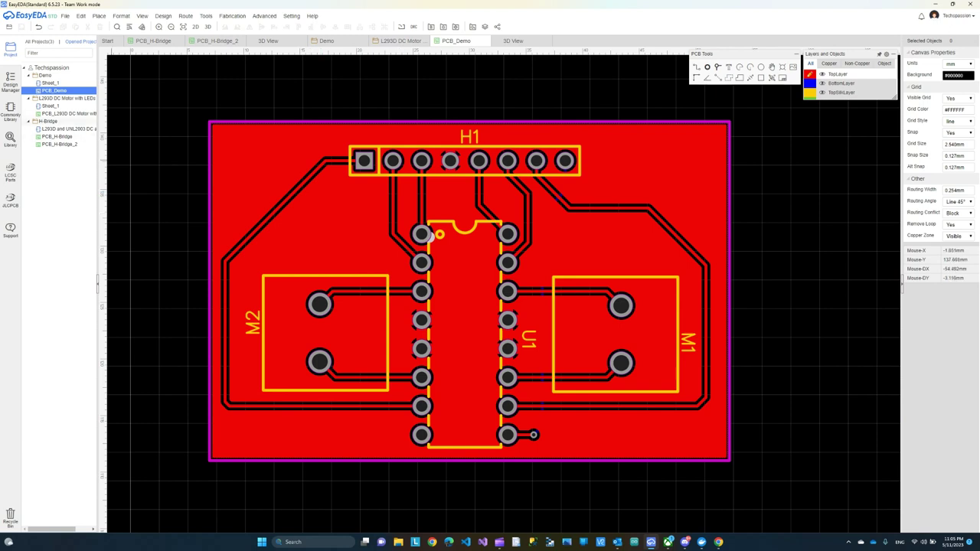
Check the GND net in the Design Manager and open another 3D preview
click(10, 82)
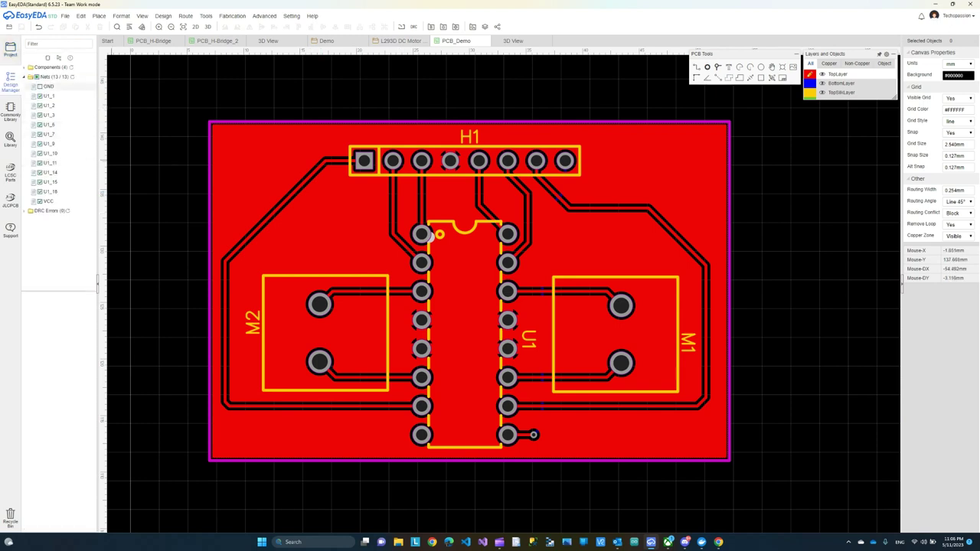
click(40, 86)
click(208, 27)
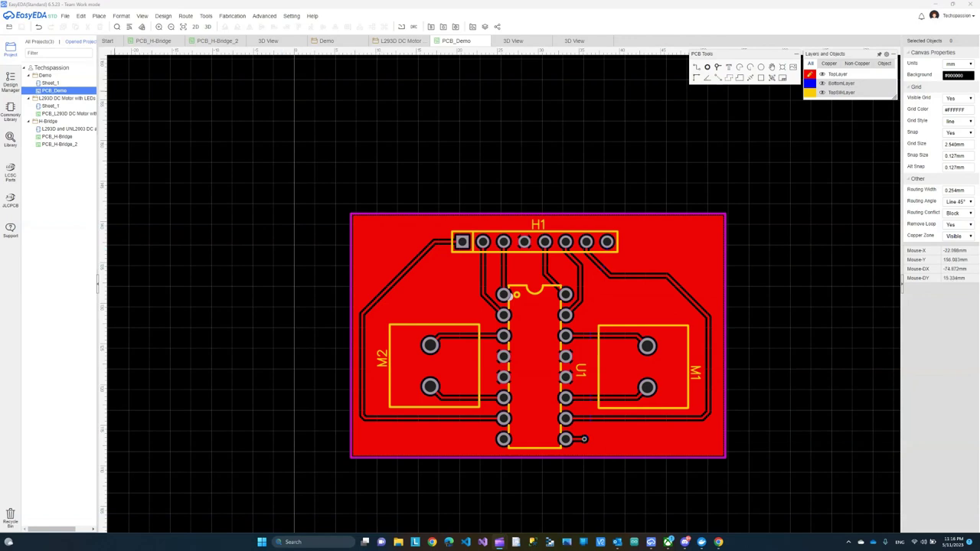
Generate the board's Gerber fabrication files from EasyEDA's File menu
click(65, 15)
mouse_move(77, 91)
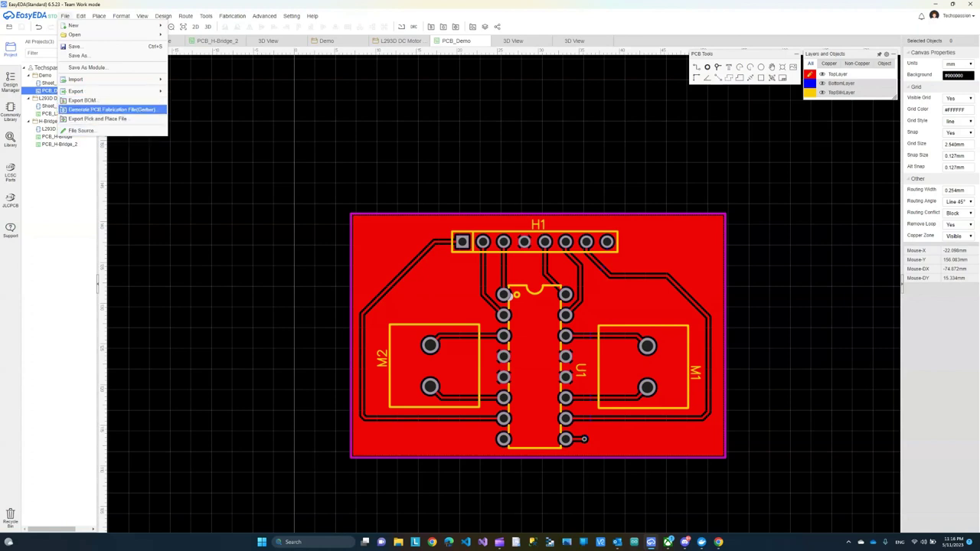
click(111, 109)
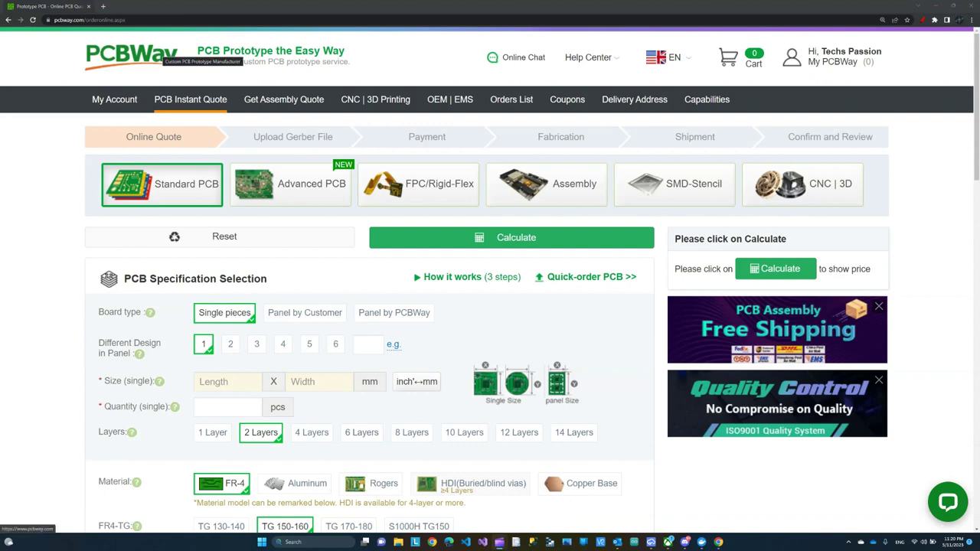
scroll(490, 306, down, 1)
scroll(490, 306, up, 1)
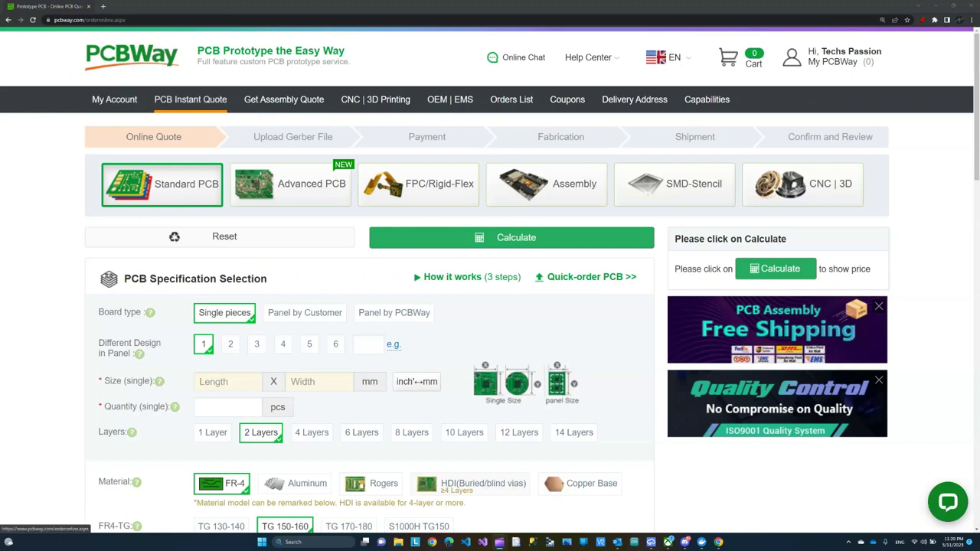
scroll(329, 508, down, 2)
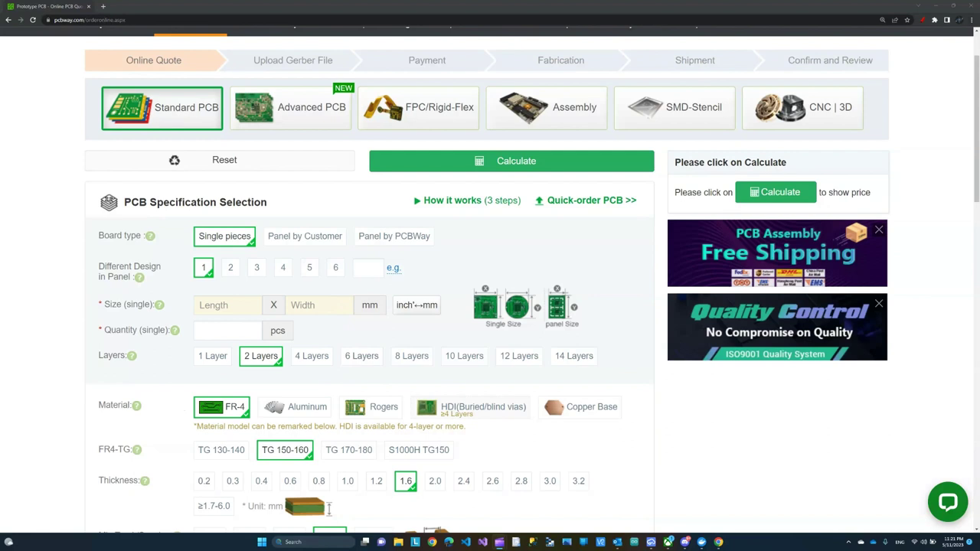
drag(99, 267, 112, 267)
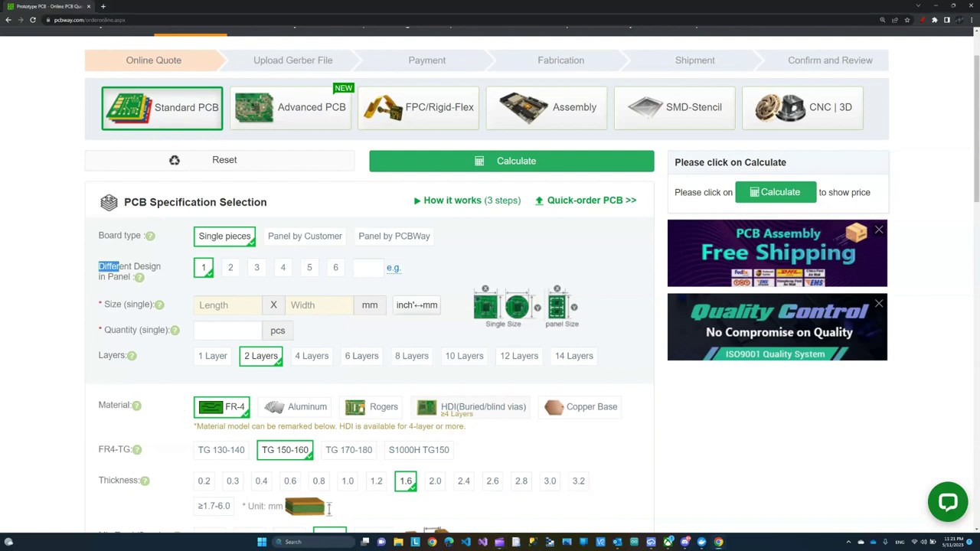
drag(120, 266, 128, 277)
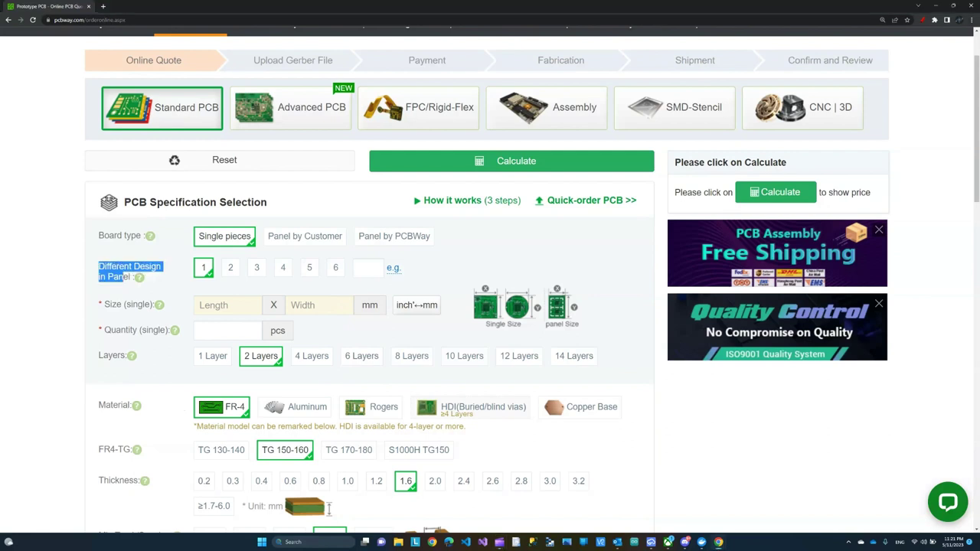
scroll(192, 284, up, 1)
scroll(229, 276, down, 1)
scroll(230, 276, down, 1)
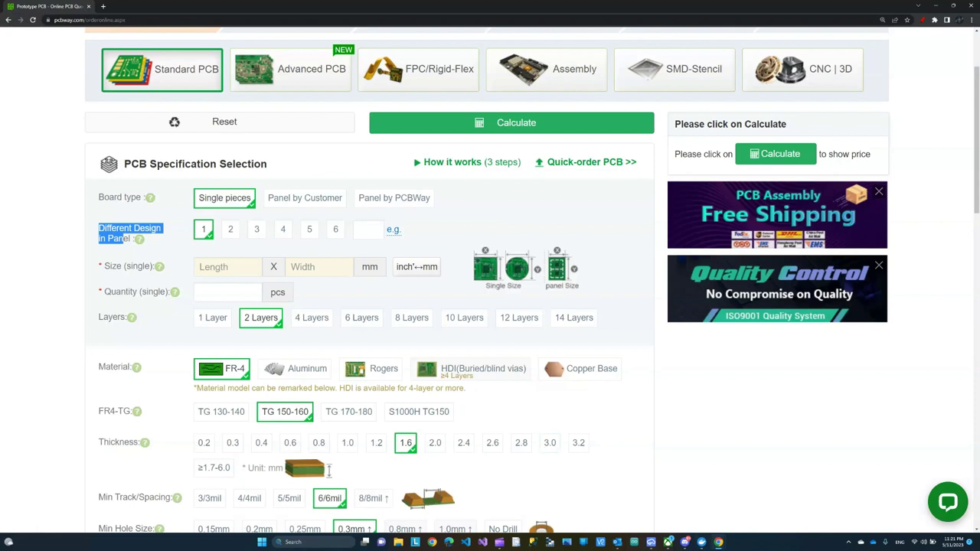
Return to the PCB_Demo layout and measure the board width as 45.974 mm
key(alt+Tab)
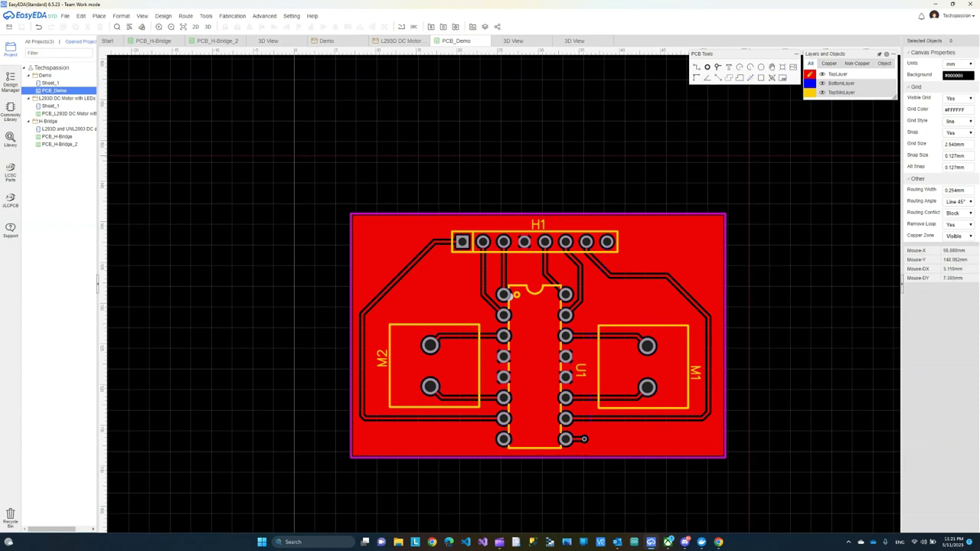
click(725, 214)
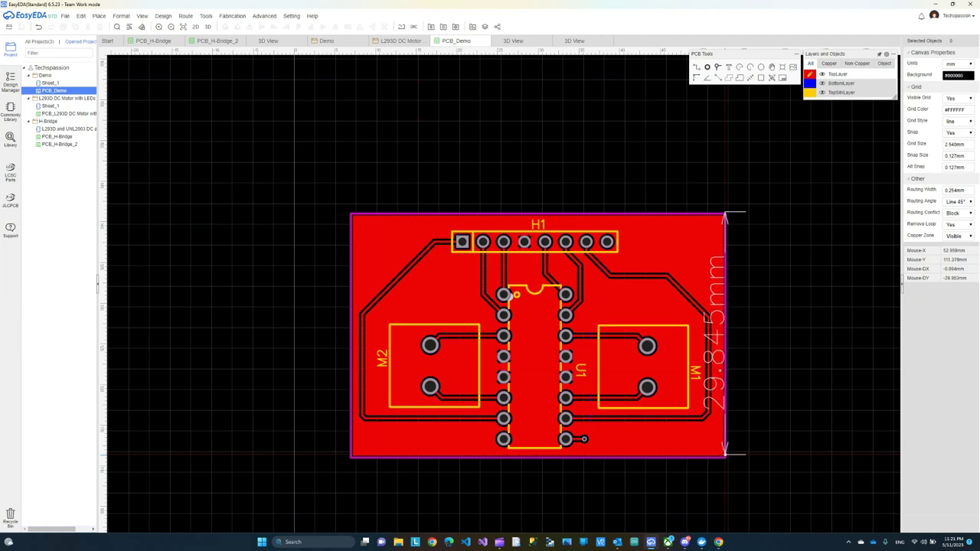
key(Escape)
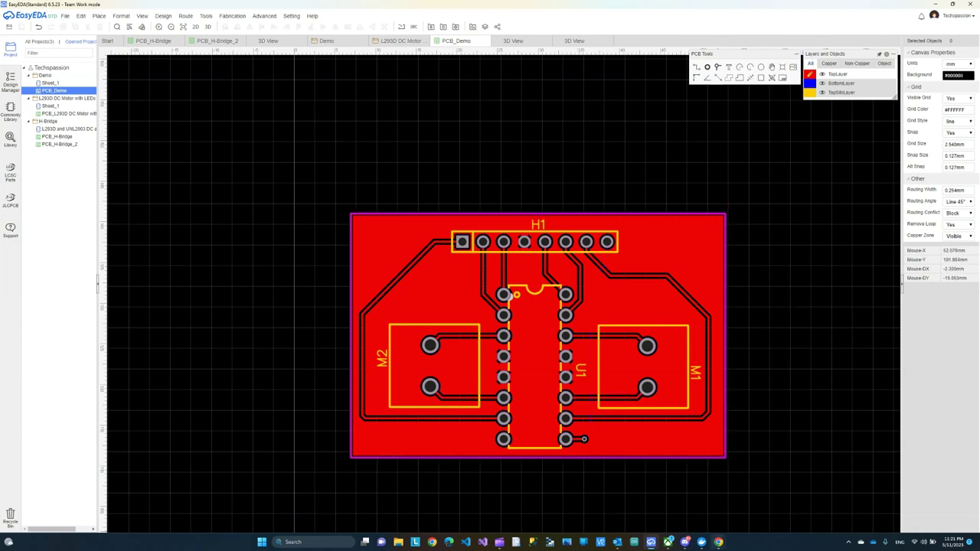
On the PCBWay quote form, enter board size 45 × 30 mm and quantity 5
mouse_move(718, 542)
click(758, 501)
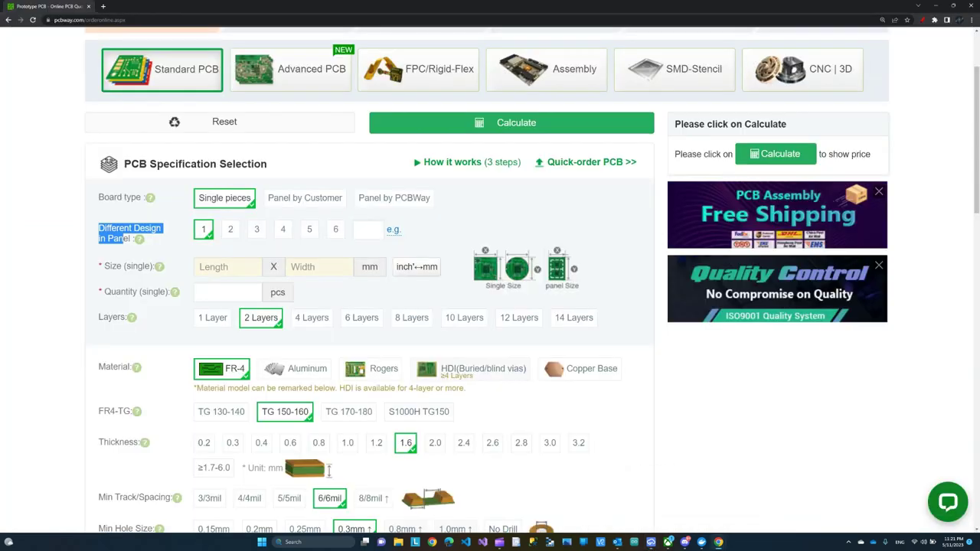
click(227, 267)
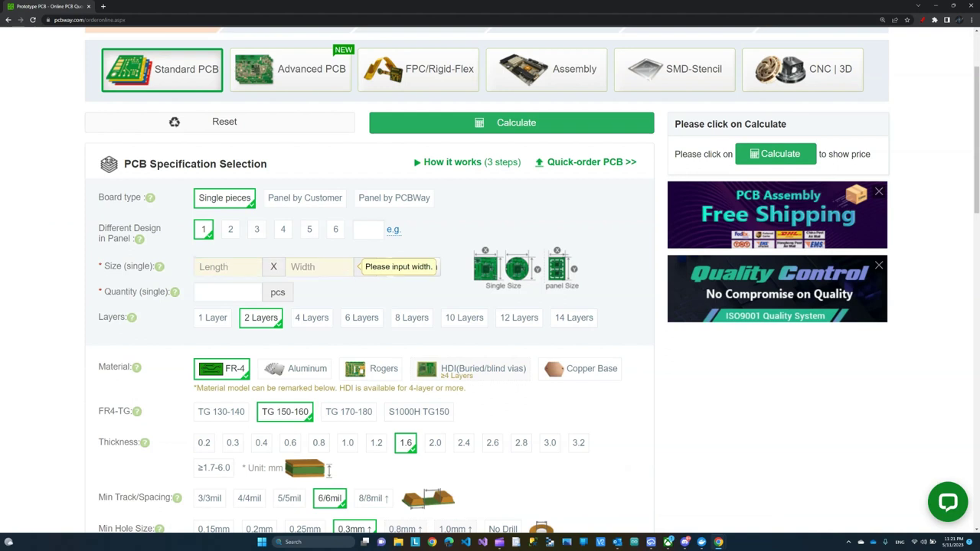
click(226, 266)
text(45)
click(319, 267)
text(30)
key(Tab)
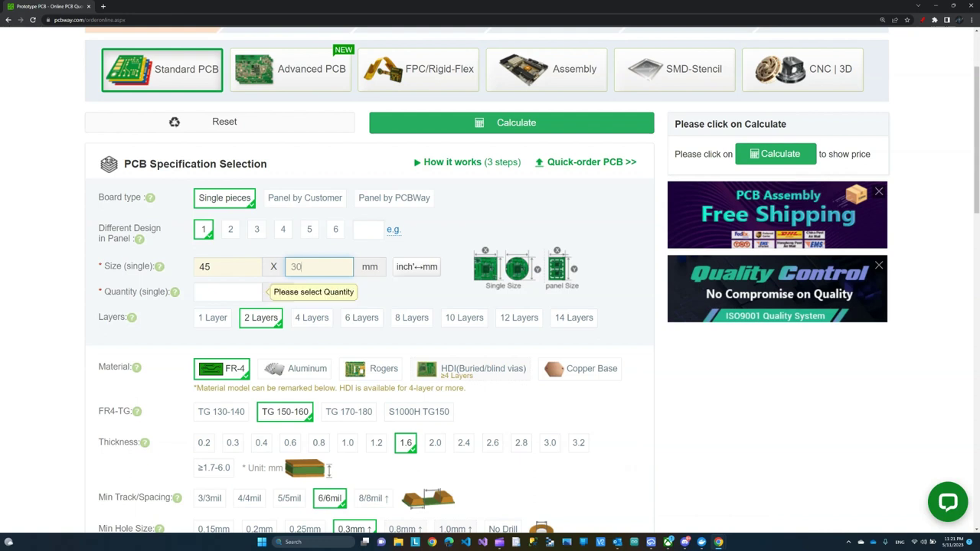
click(228, 292)
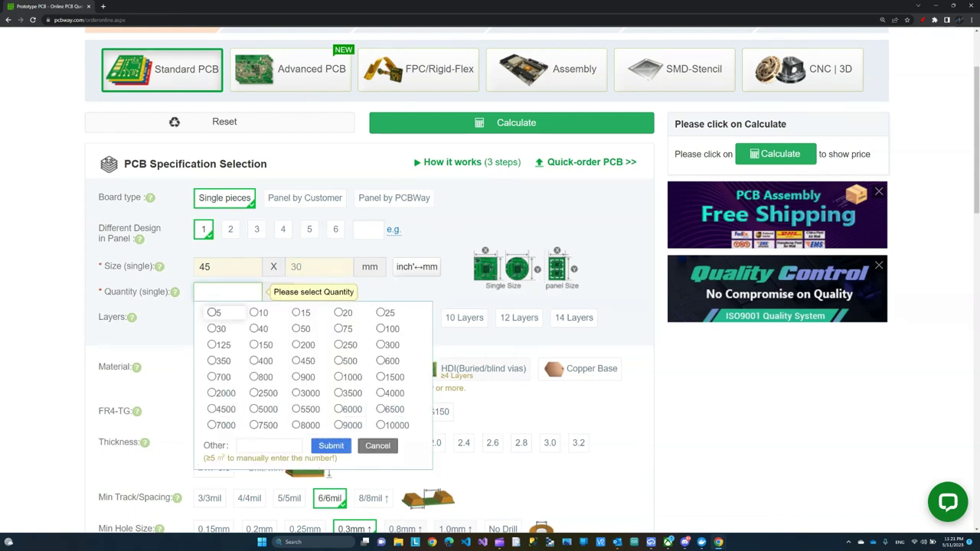
click(212, 312)
Review the default specs: green mask, white silkscreen, leaded HASL, tented vias, 1 oz copper
scroll(213, 318, down, 1)
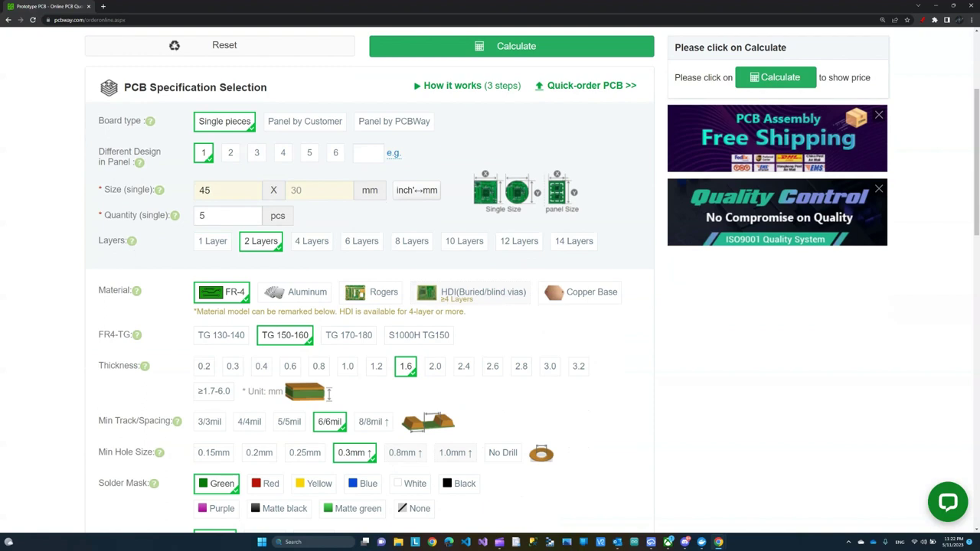
scroll(532, 280, down, 1)
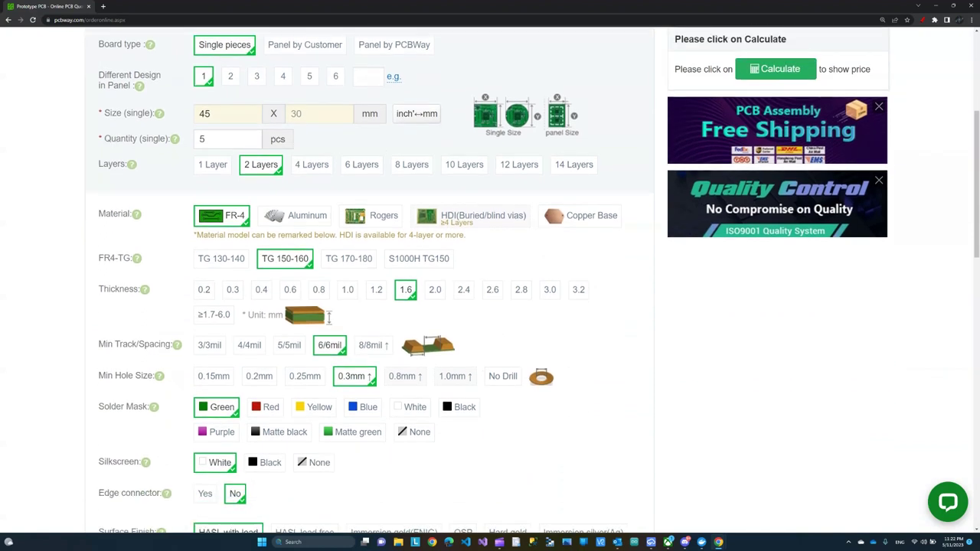
scroll(532, 279, down, 1)
scroll(533, 279, down, 1)
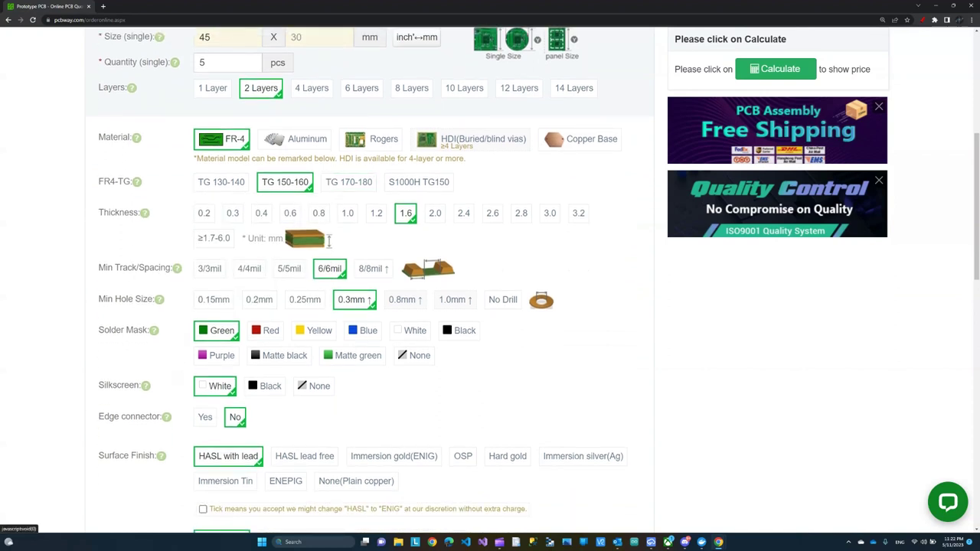
scroll(533, 280, down, 1)
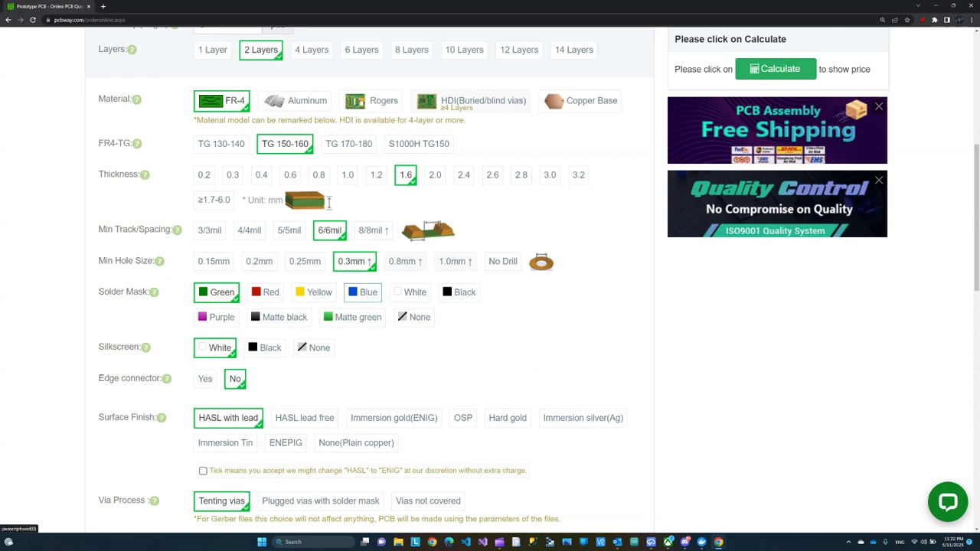
scroll(314, 256, down, 1)
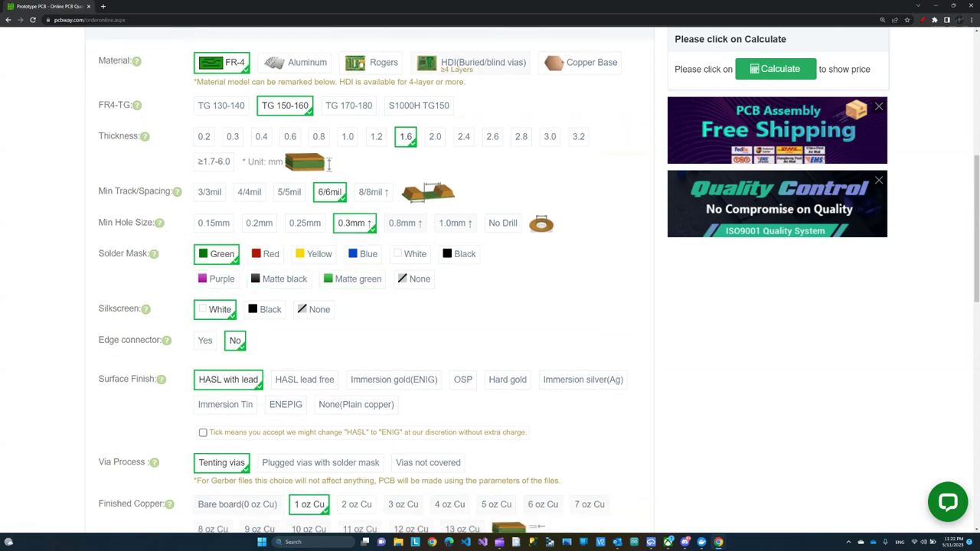
scroll(215, 223, down, 1)
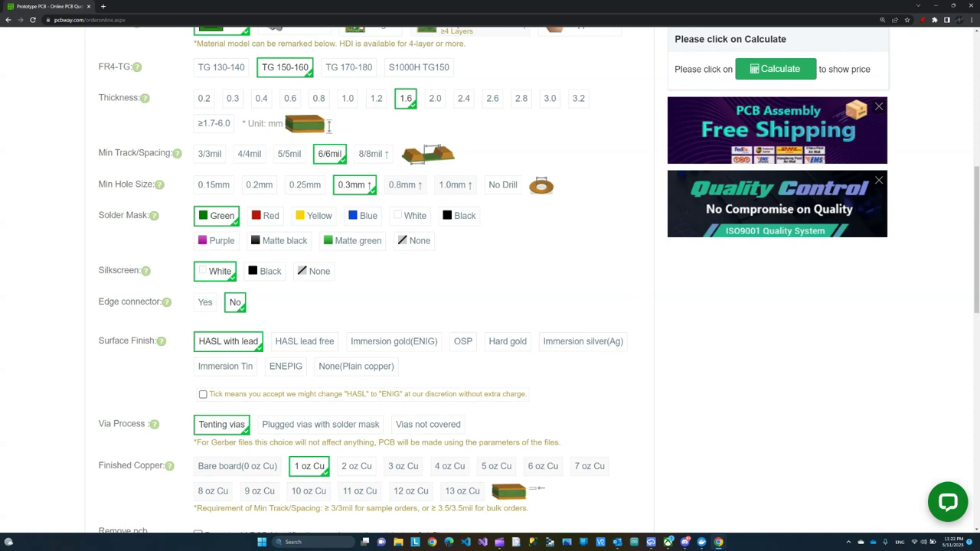
scroll(414, 202, down, 1)
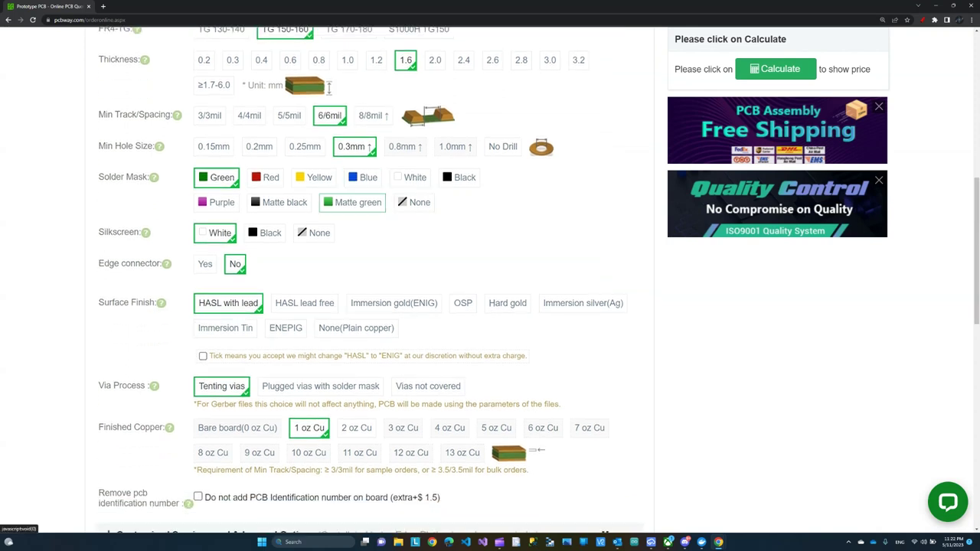
scroll(353, 191, down, 1)
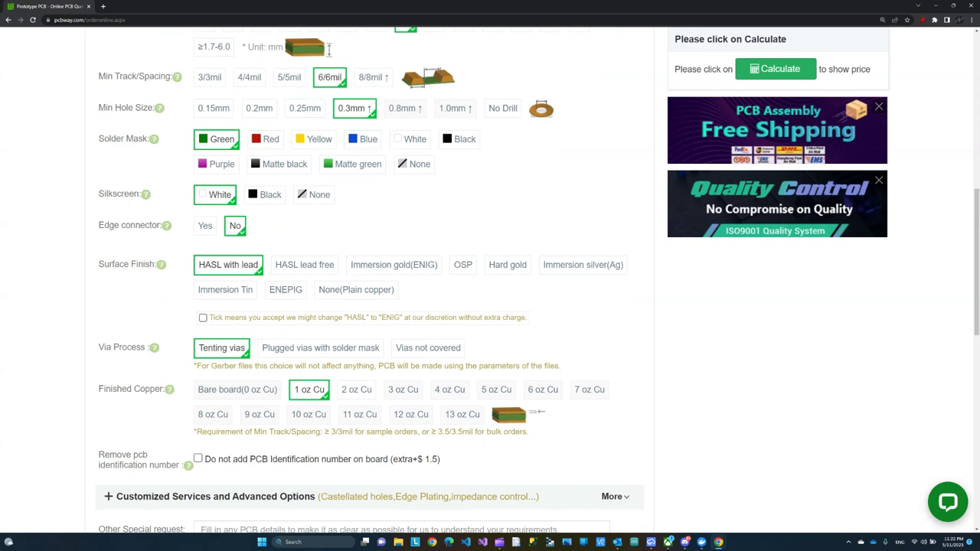
scroll(306, 230, down, 1)
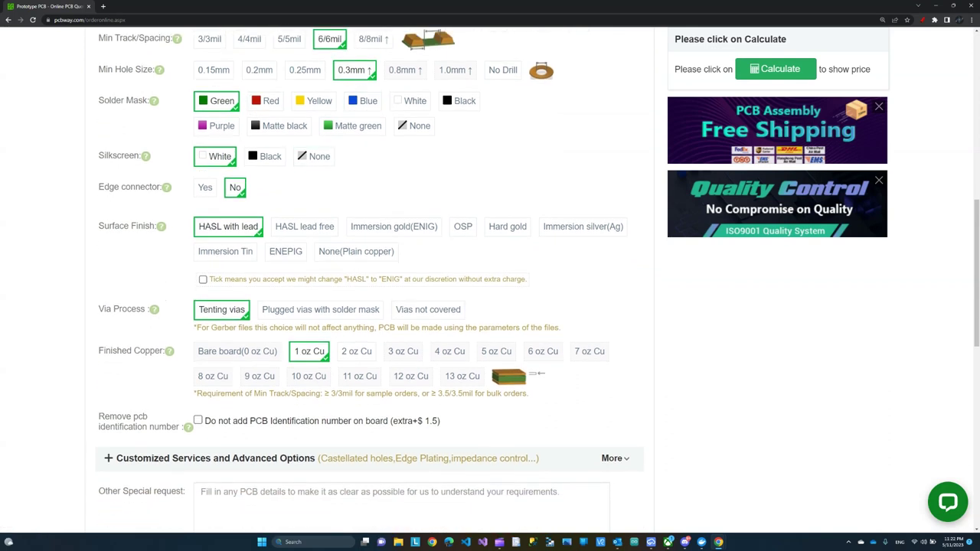
scroll(306, 229, down, 1)
scroll(368, 280, down, 4)
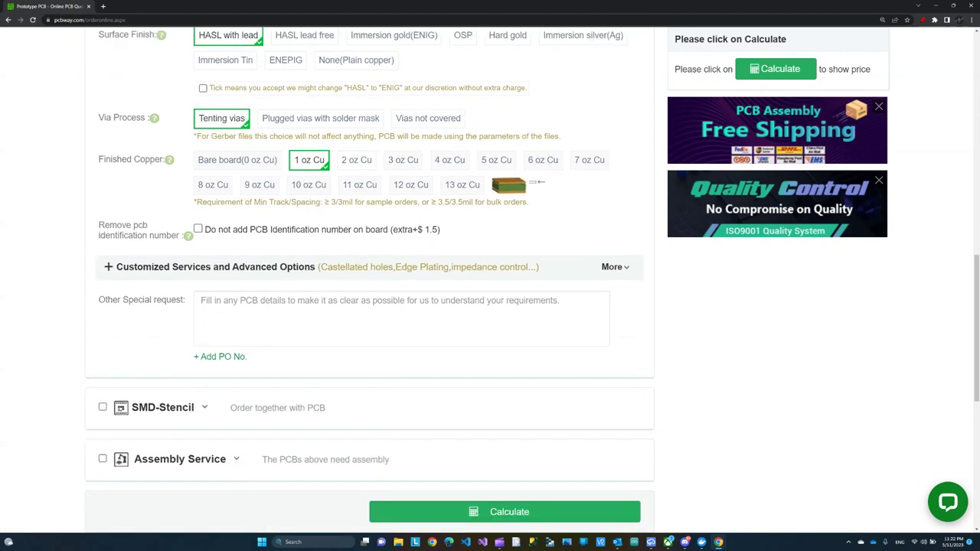
scroll(368, 280, down, 4)
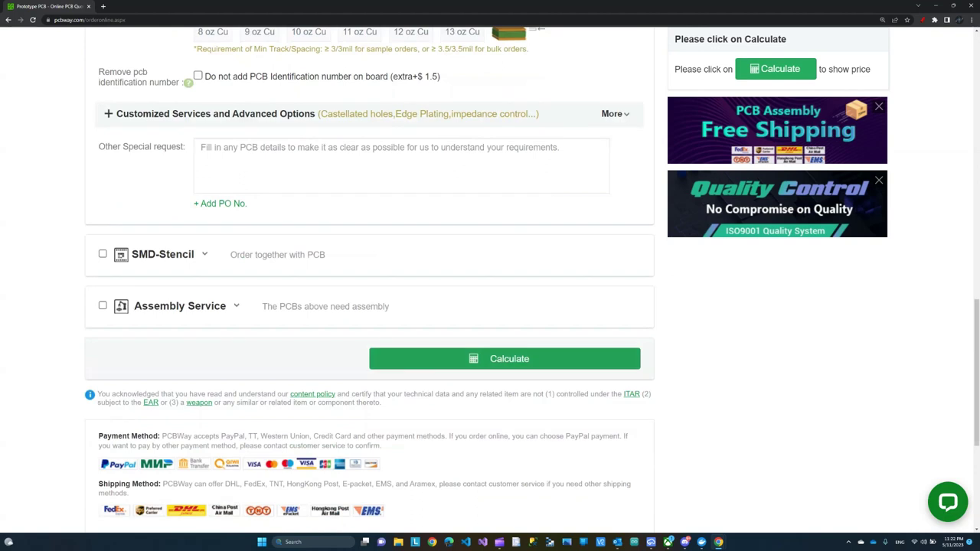
Calculate the order price and apply USPS shipping at $8.06, totalling US $13.06
click(505, 358)
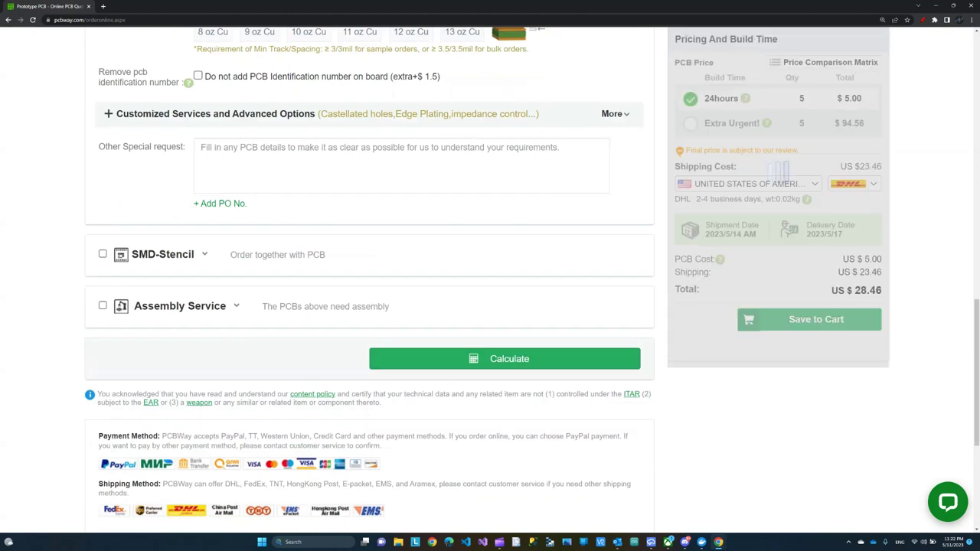
scroll(367, 280, up, 1)
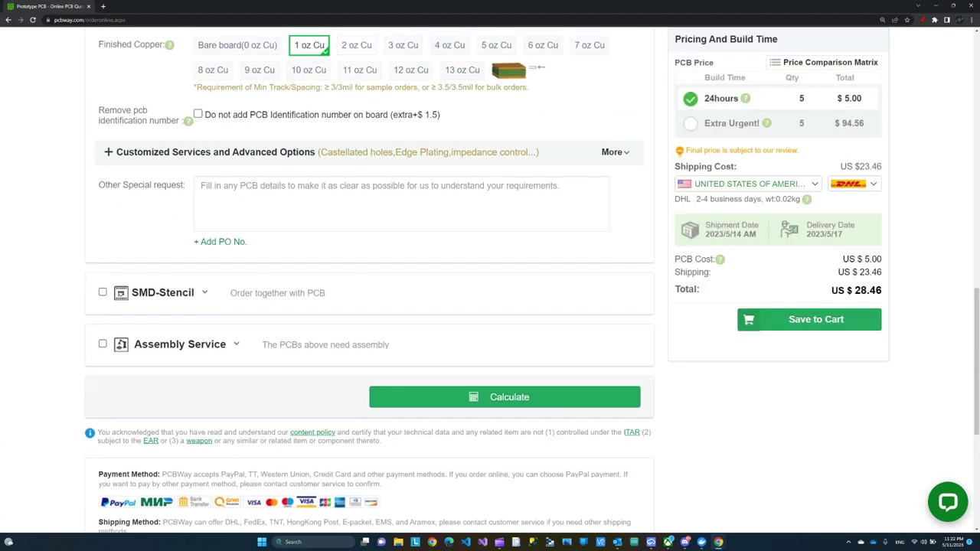
click(751, 184)
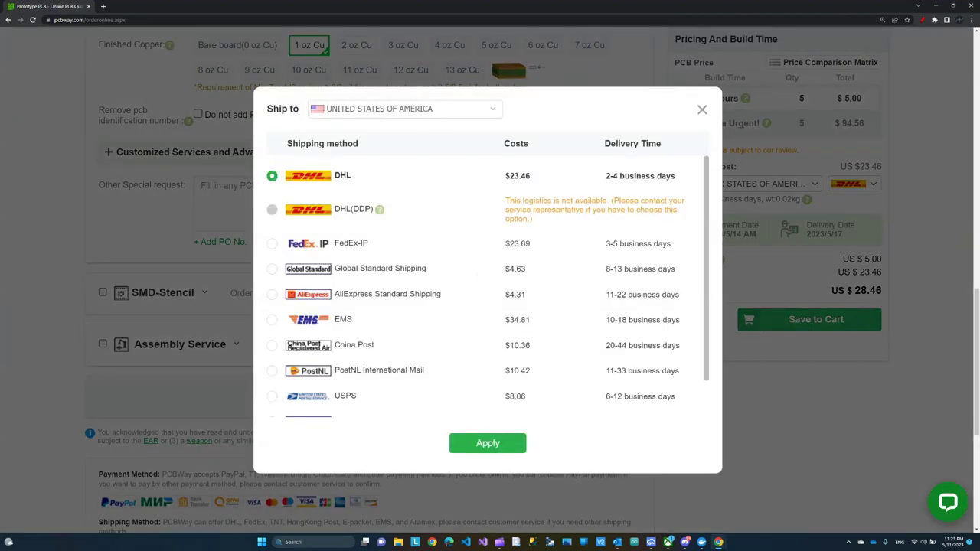
scroll(488, 288, down, 1)
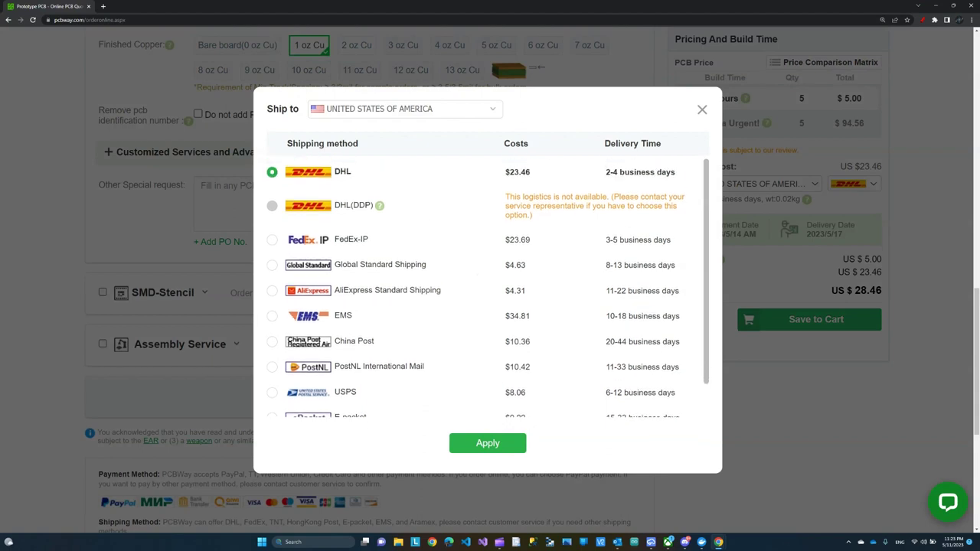
click(272, 392)
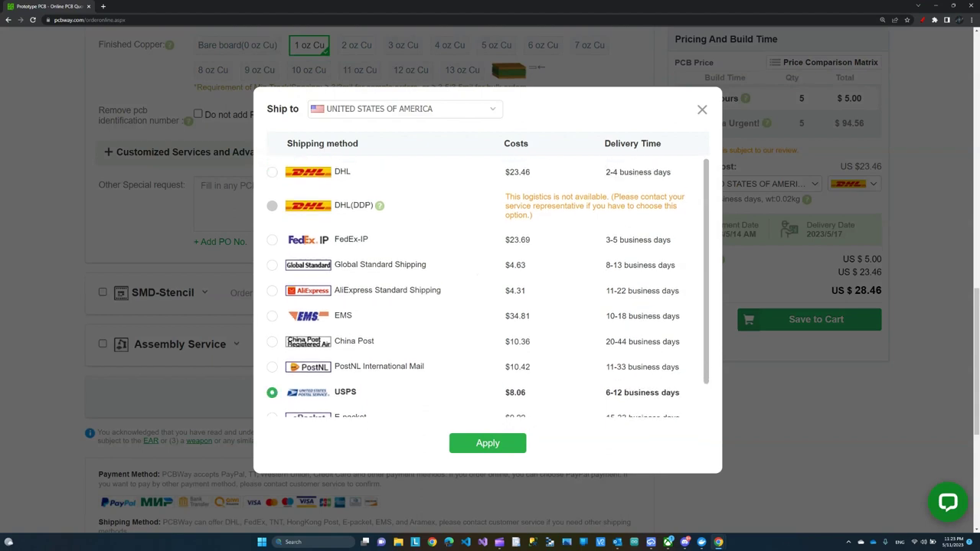
click(488, 443)
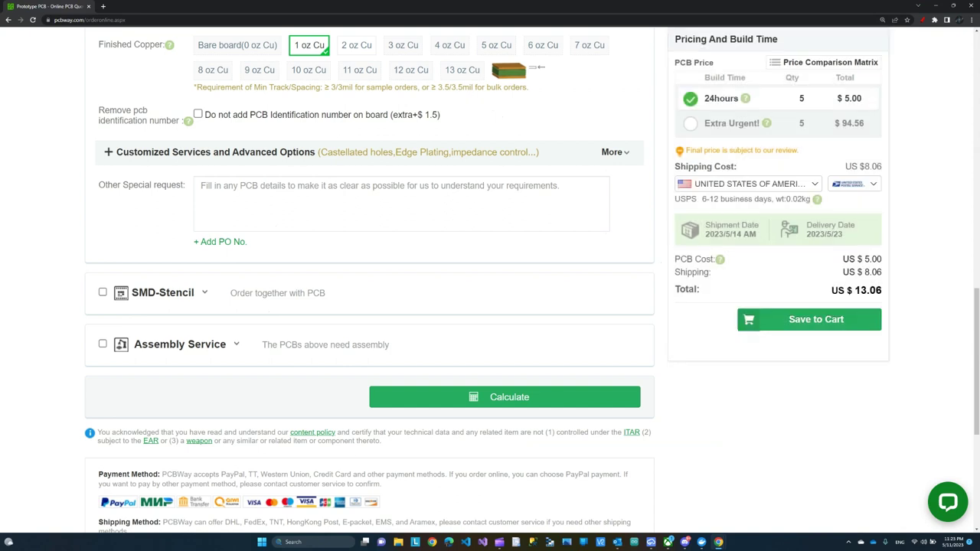
scroll(369, 280, up, 1)
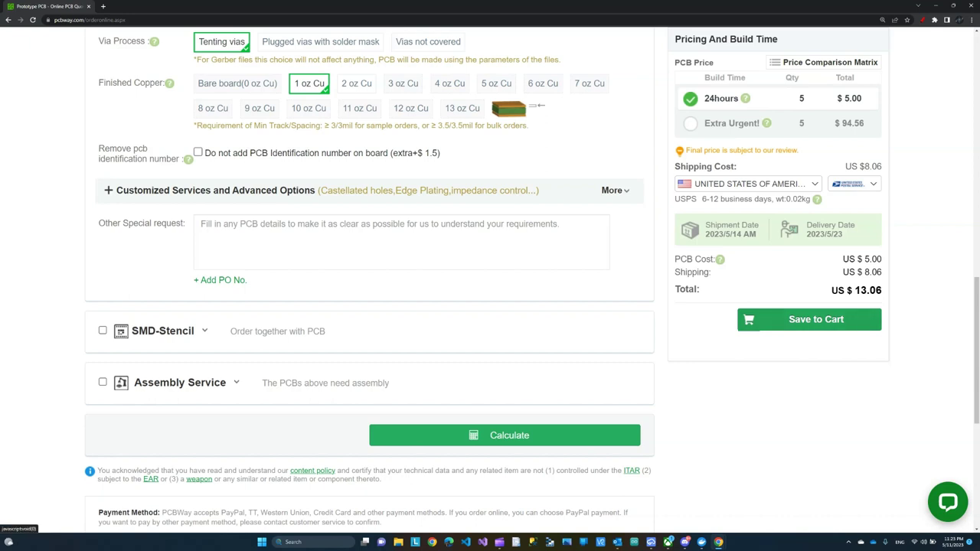
Save the 5-board US $13.06 quote to the shopping cart
click(817, 319)
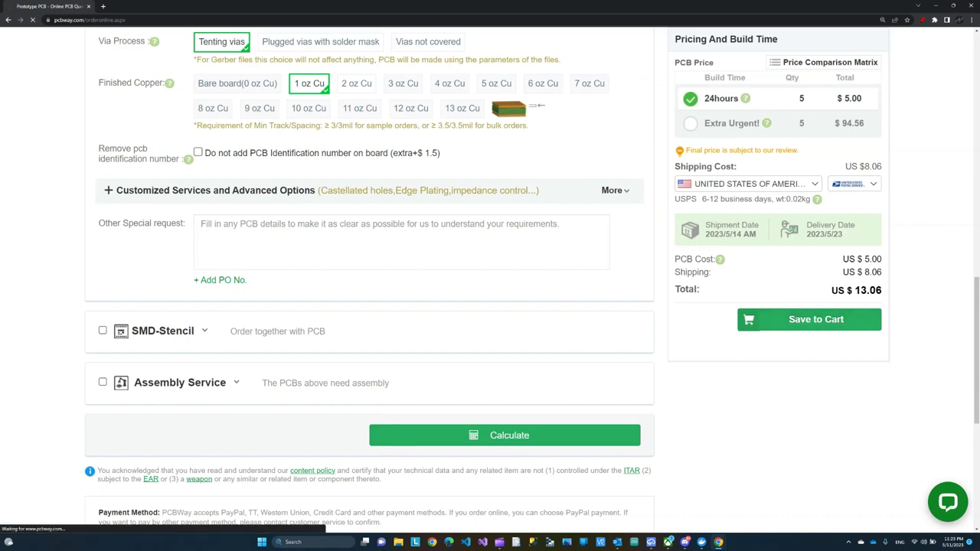